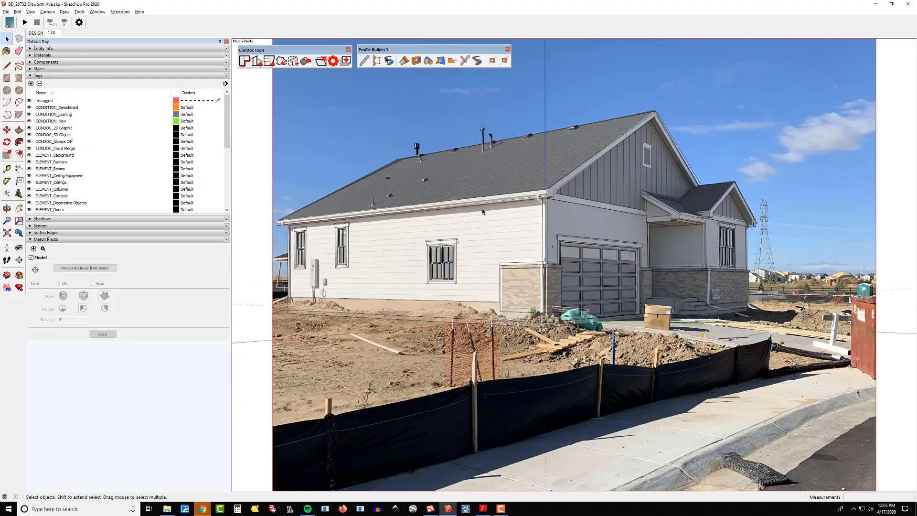
# Zoom in and out over the matched photo to inspect how the model lines up with the house.
pyautogui.click(54, 33)
pyautogui.scroll(10, 582, 286)
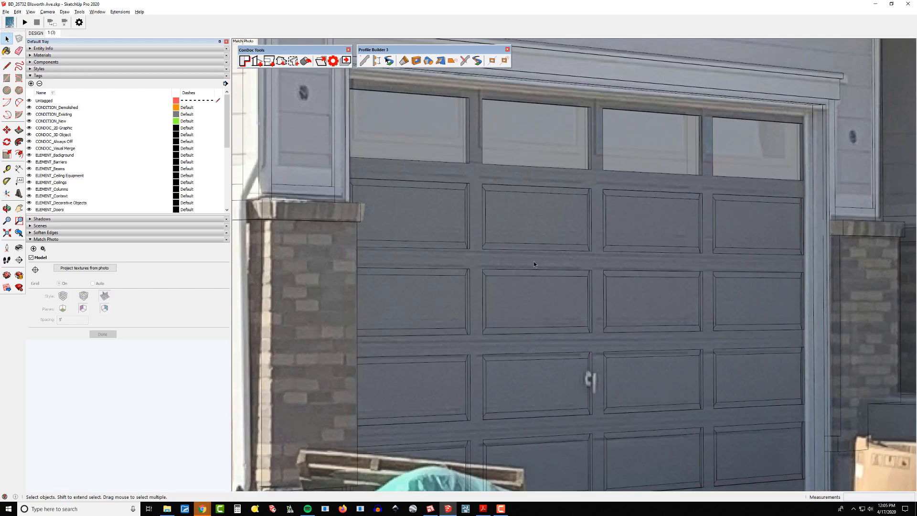
pyautogui.scroll(-3, 535, 264)
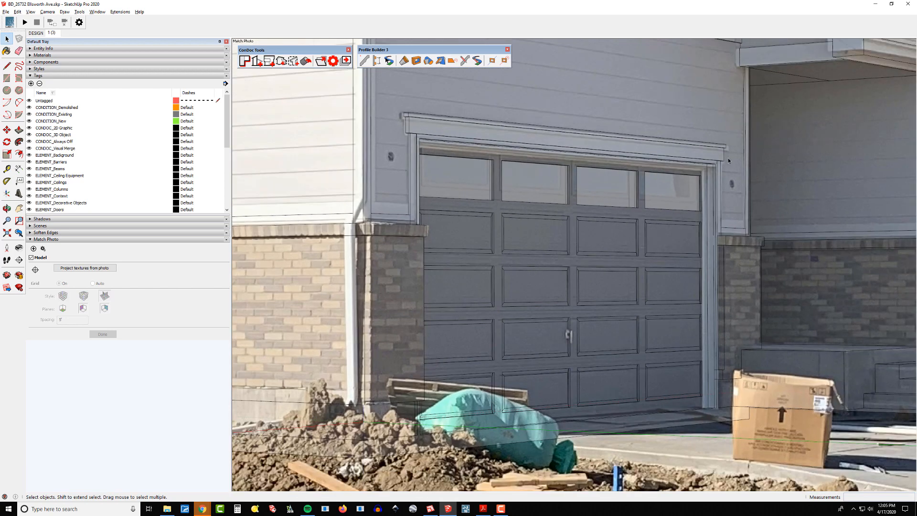
pyautogui.scroll(-3, 622, 276)
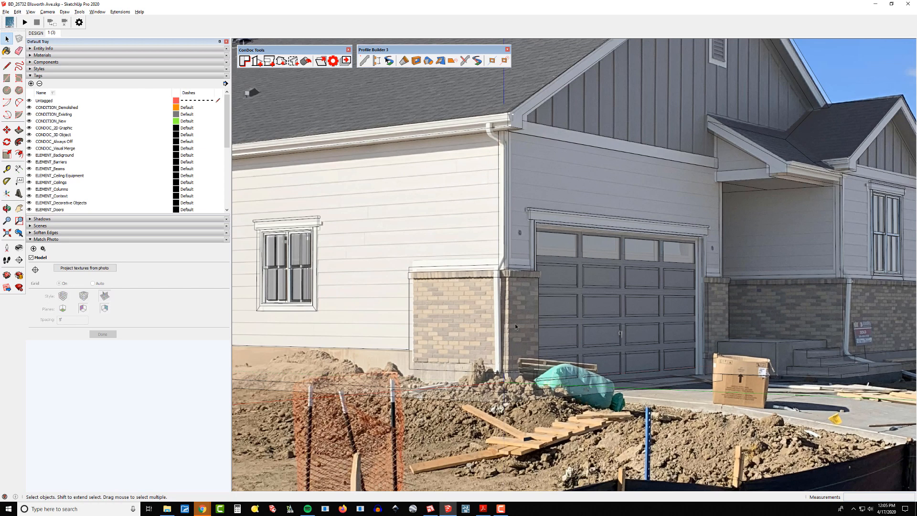
pyautogui.scroll(-2, 516, 325)
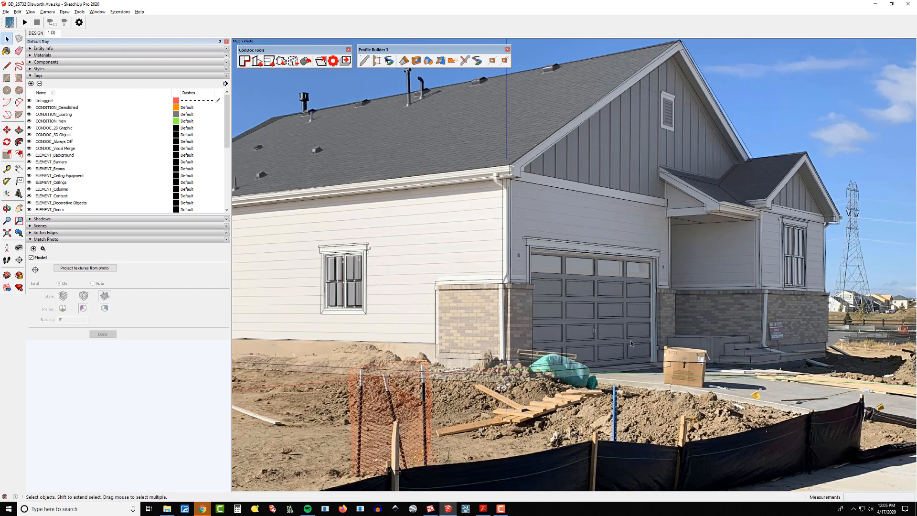
pyautogui.scroll(-2, 630, 340)
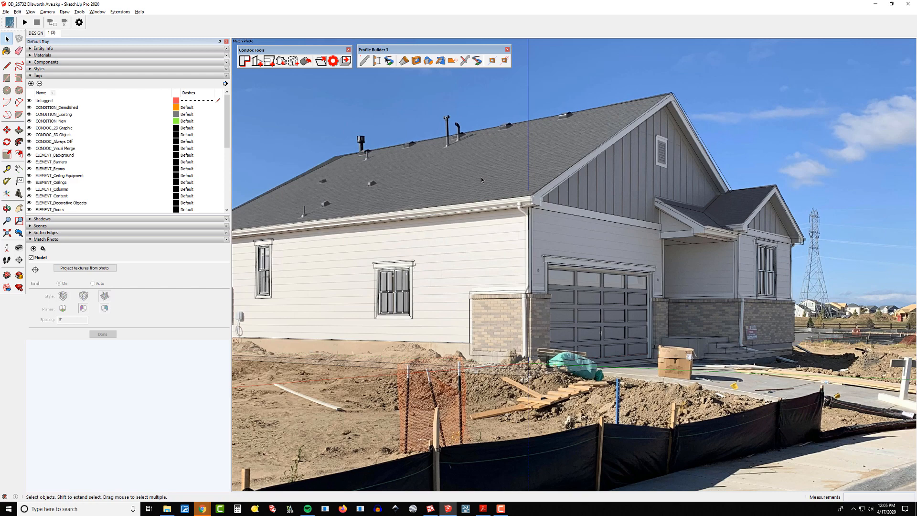
pyautogui.scroll(-3, 671, 306)
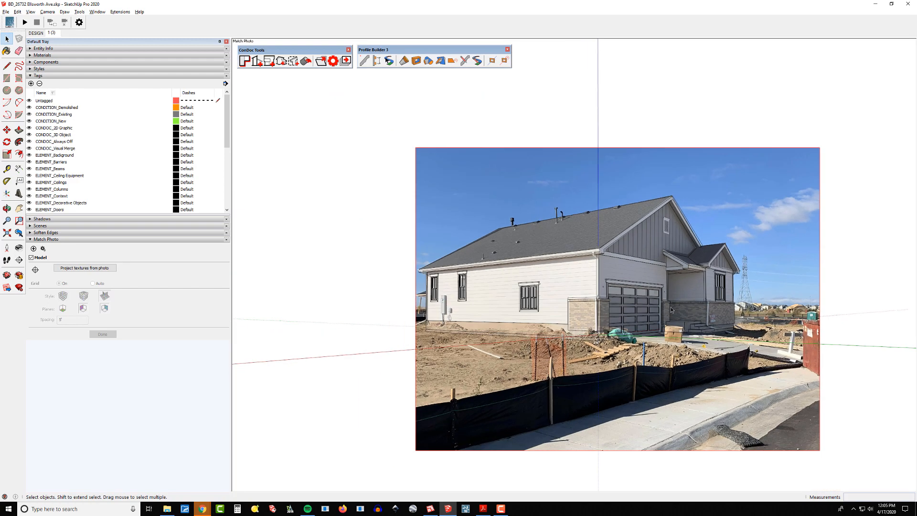
pyautogui.scroll(2, 671, 308)
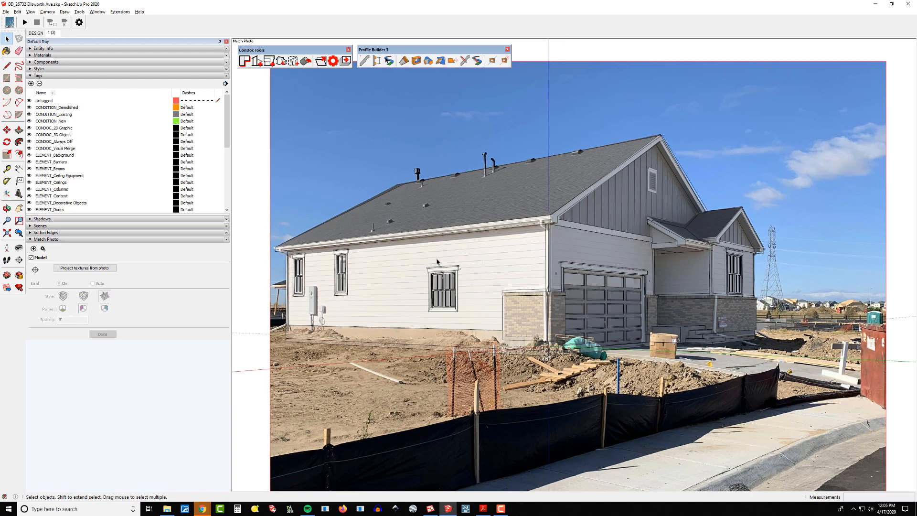
pyautogui.scroll(3, 526, 258)
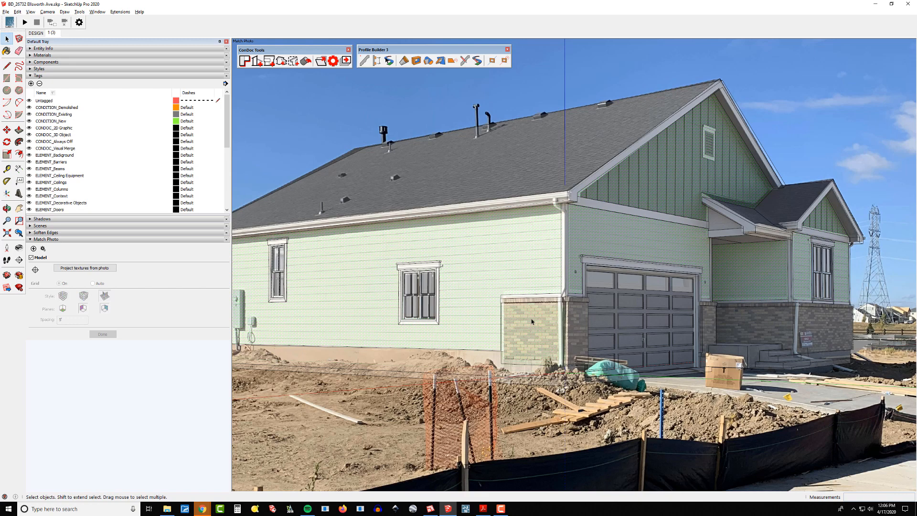
pyautogui.scroll(-3, 531, 319)
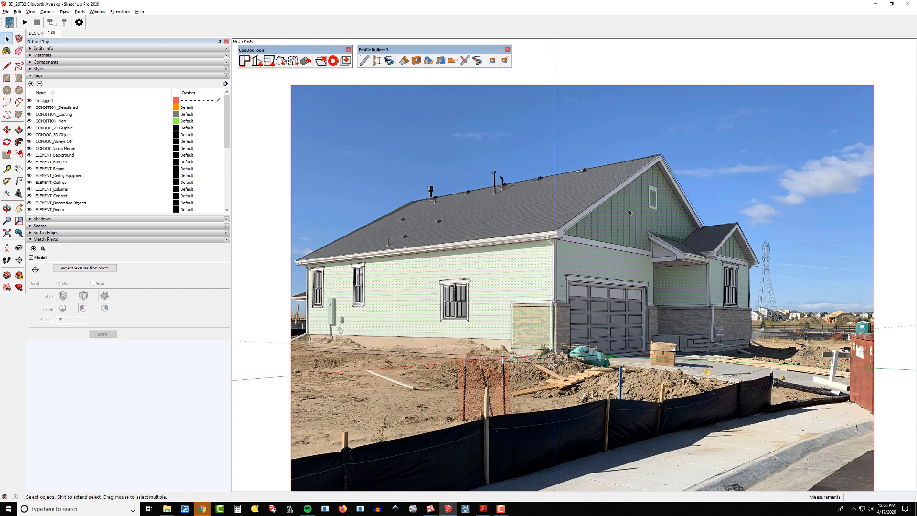
# Project textures from the photo onto the selected walls, declining to trim partially visible faces.
pyautogui.click(517, 264)
pyautogui.scroll(3, 510, 307)
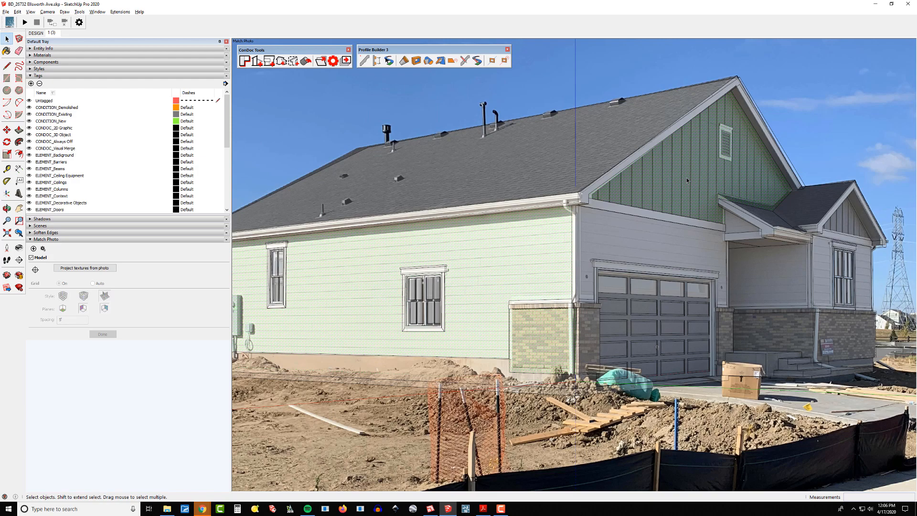
pyautogui.scroll(4, 533, 328)
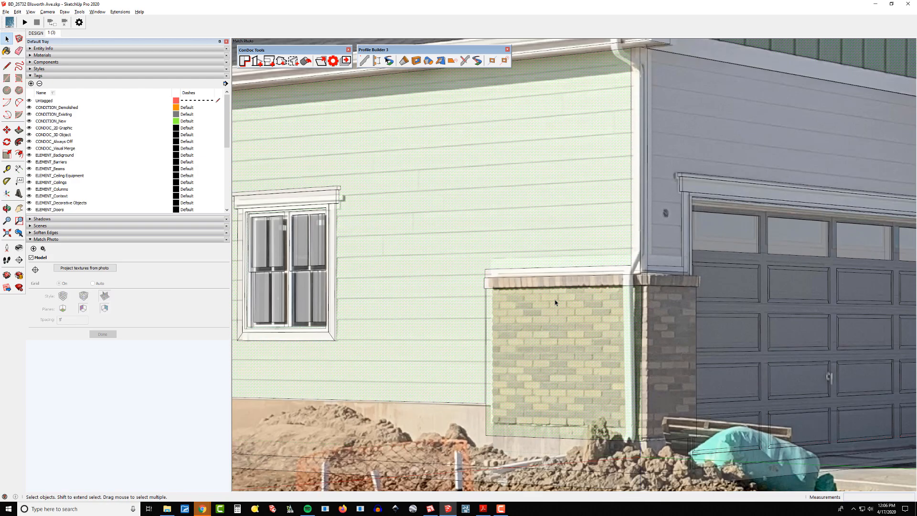
pyautogui.scroll(-5, 555, 303)
pyautogui.scroll(5, 556, 304)
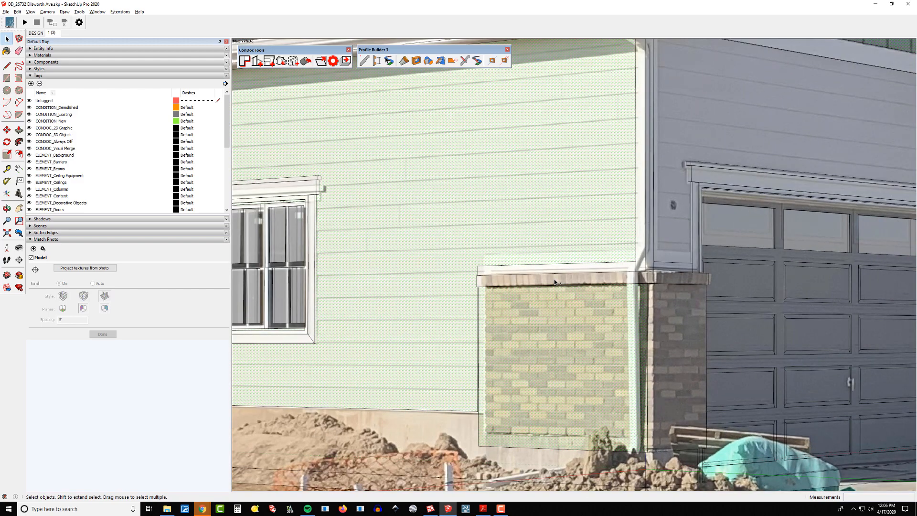
pyautogui.scroll(-5, 582, 348)
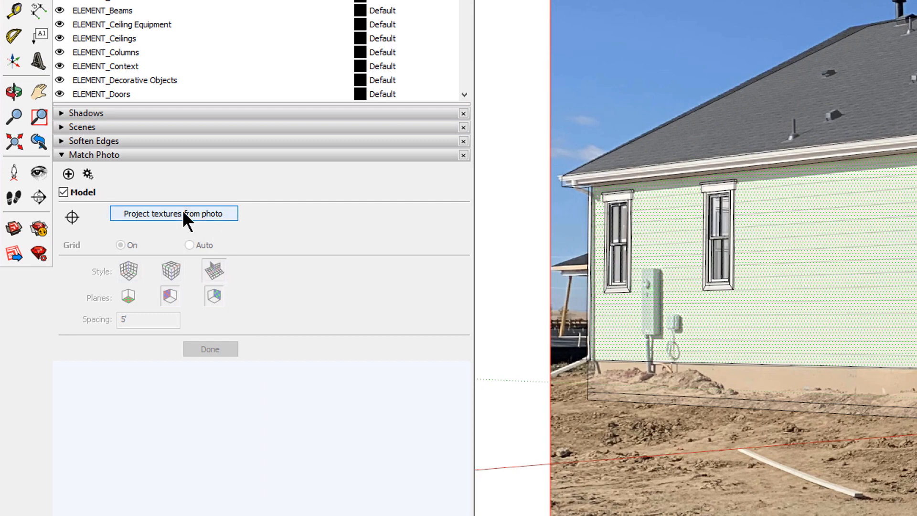
pyautogui.click(184, 213)
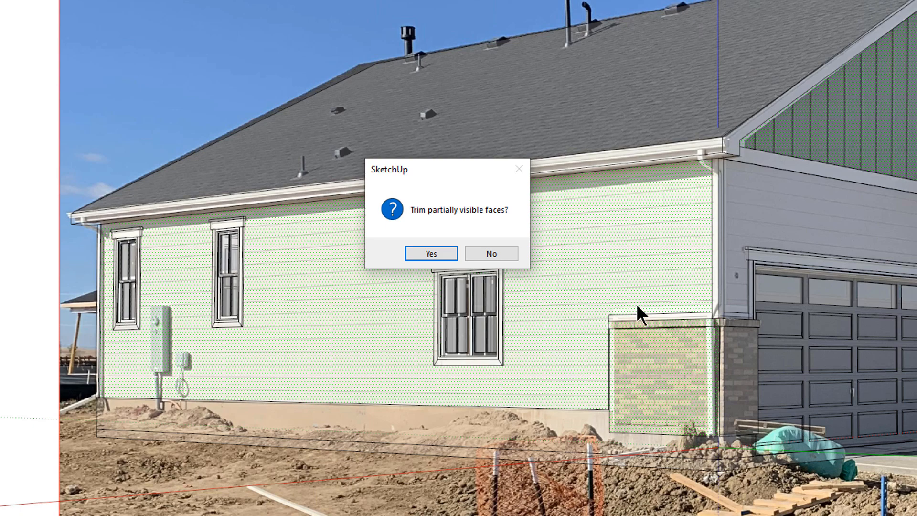
pyautogui.click(492, 253)
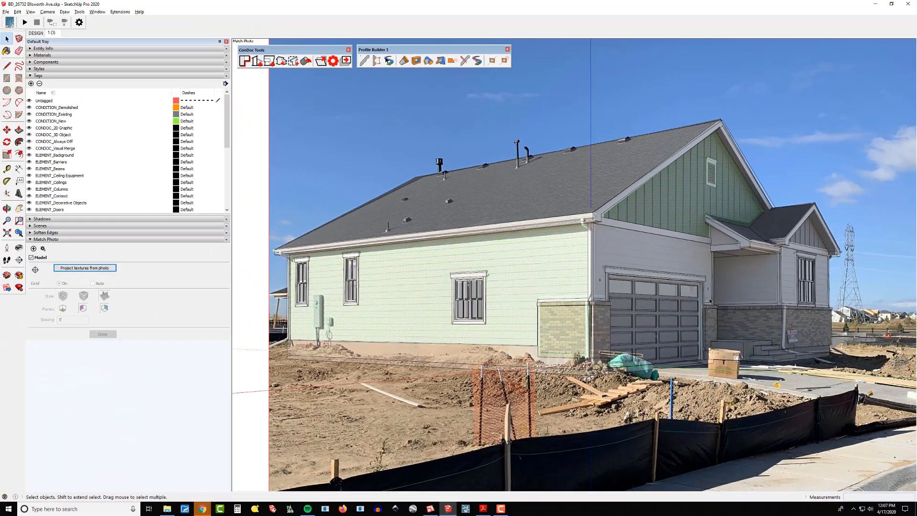
# Orbit and zoom around the model to inspect the projected wall textures.
pyautogui.moveTo(723, 288); pyautogui.dragTo(590, 278, button='middle')
pyautogui.scroll(-2, 568, 336)
pyautogui.moveTo(697, 305); pyautogui.dragTo(616, 319, button='middle')
pyautogui.scroll(4, 617, 320)
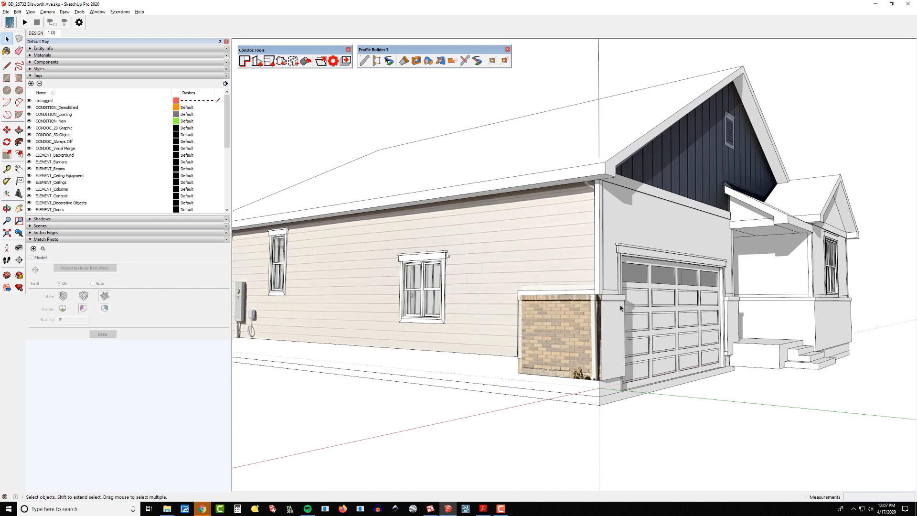
pyautogui.moveTo(620, 308)
pyautogui.mouseDown(button='middle')
pyautogui.moveTo(547, 339)
pyautogui.moveTo(489, 312)
pyautogui.mouseUp(button='middle')
pyautogui.scroll(-3, 489, 311)
pyautogui.moveTo(576, 305)
pyautogui.mouseDown(button='middle')
pyautogui.moveTo(549, 300)
pyautogui.moveTo(649, 300)
pyautogui.moveTo(602, 304)
pyautogui.moveTo(646, 306)
pyautogui.moveTo(669, 321)
pyautogui.moveTo(485, 317)
pyautogui.moveTo(522, 319)
pyautogui.mouseUp(button='middle')
pyautogui.scroll(5, 650, 311)
pyautogui.scroll(-2, 518, 321)
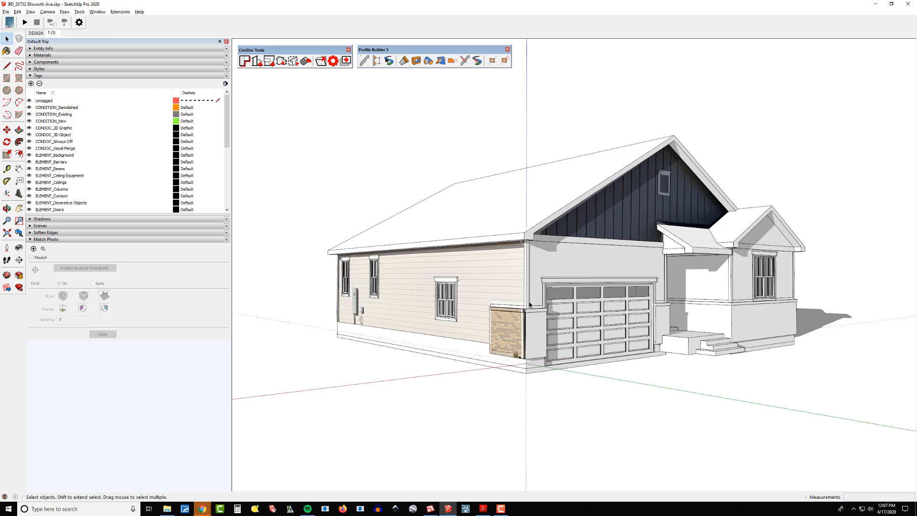
pyautogui.scroll(6, 482, 331)
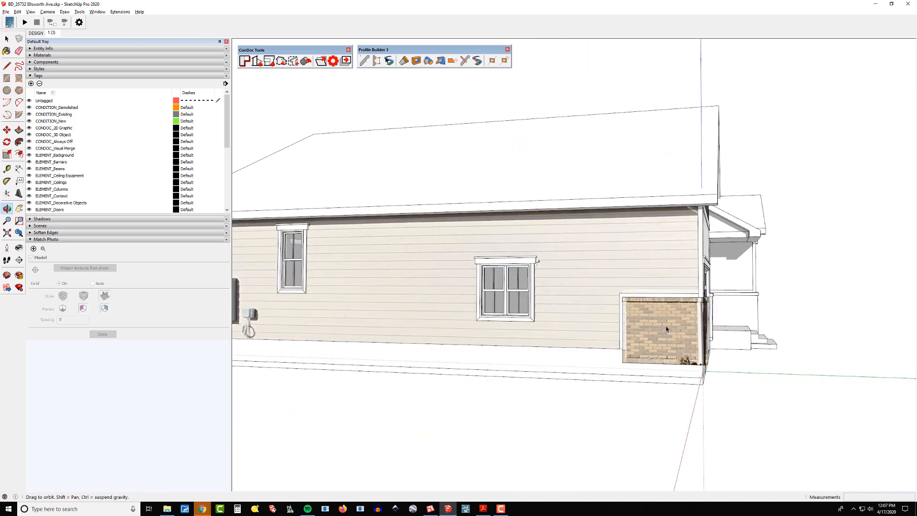
pyautogui.scroll(-1, 655, 321)
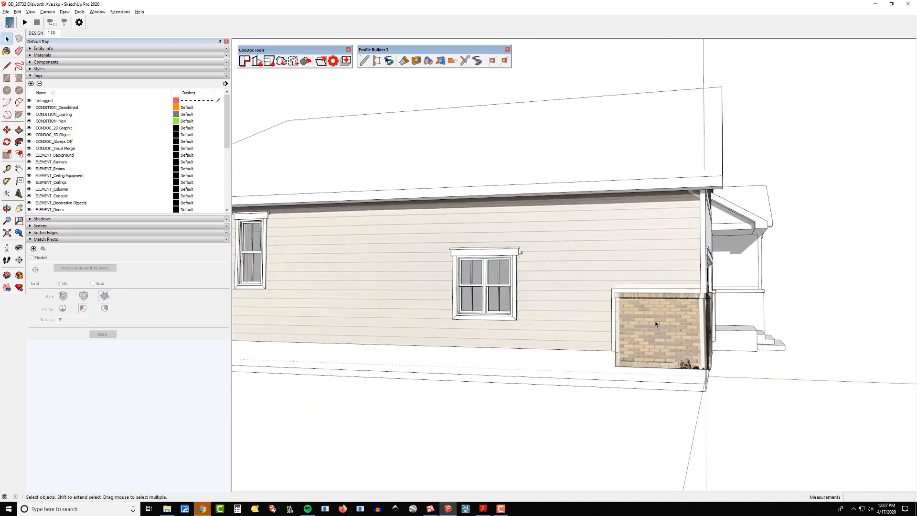
# Draw a rectangle about 11'8" by 6'2" on the side wall's siding between the two windows.
pyautogui.moveTo(655, 322); pyautogui.dragTo(677, 320, button='middle')
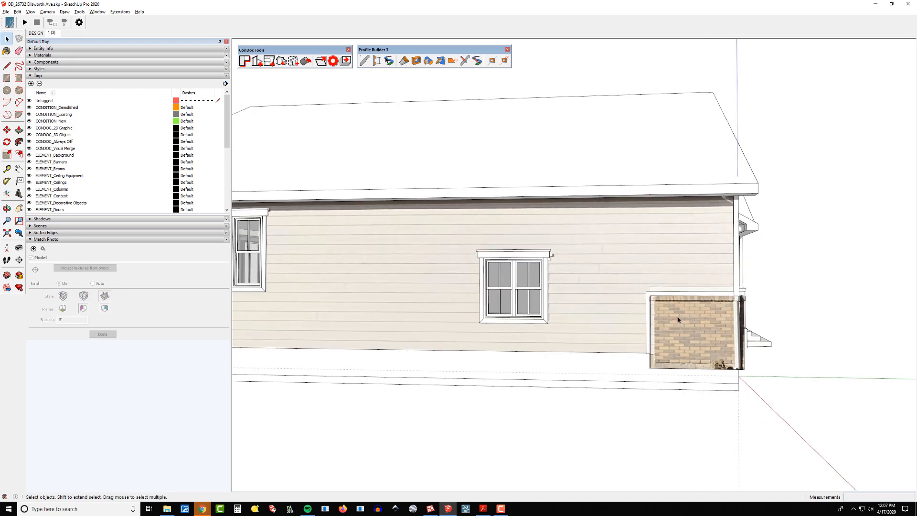
pyautogui.scroll(3, 674, 317)
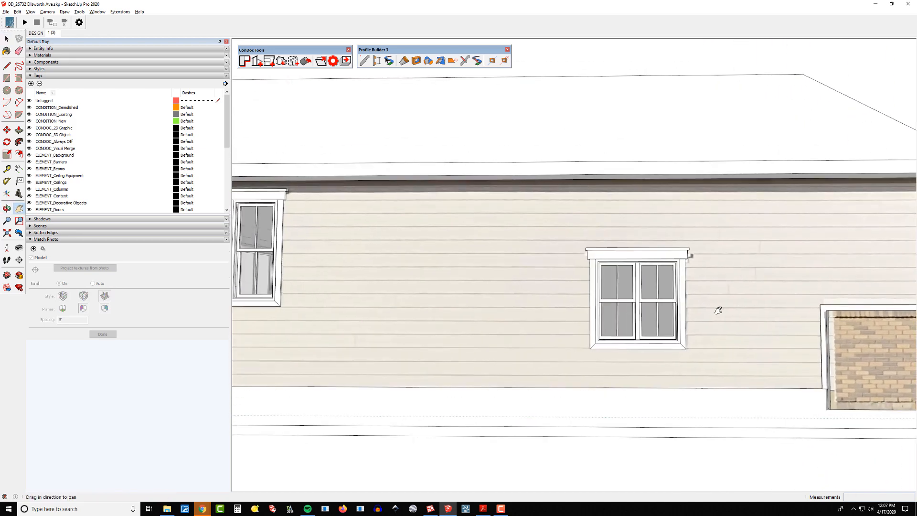
pyautogui.keyDown('shift'); pyautogui.moveTo(719, 309); pyautogui.dragTo(531, 301, button='middle'); pyautogui.keyUp('shift')
pyautogui.scroll(2, 511, 260)
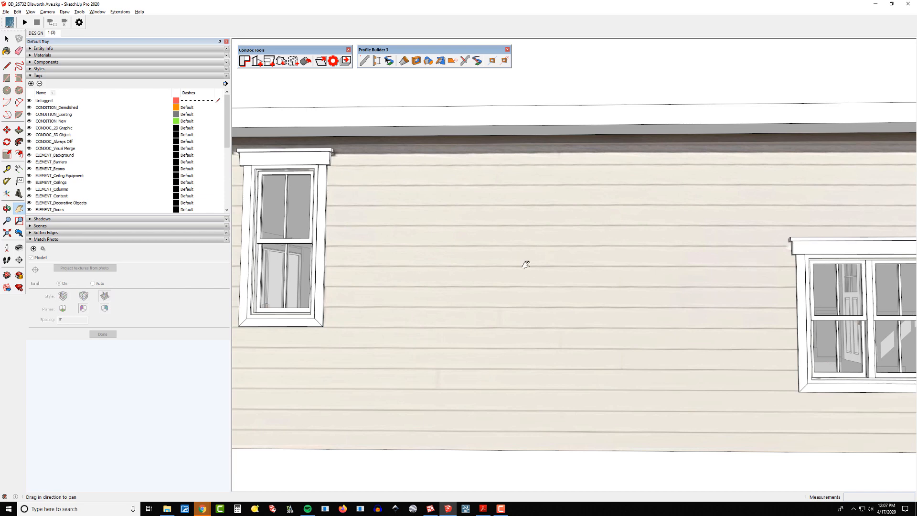
pyautogui.press('r')
pyautogui.scroll(-1, 507, 269)
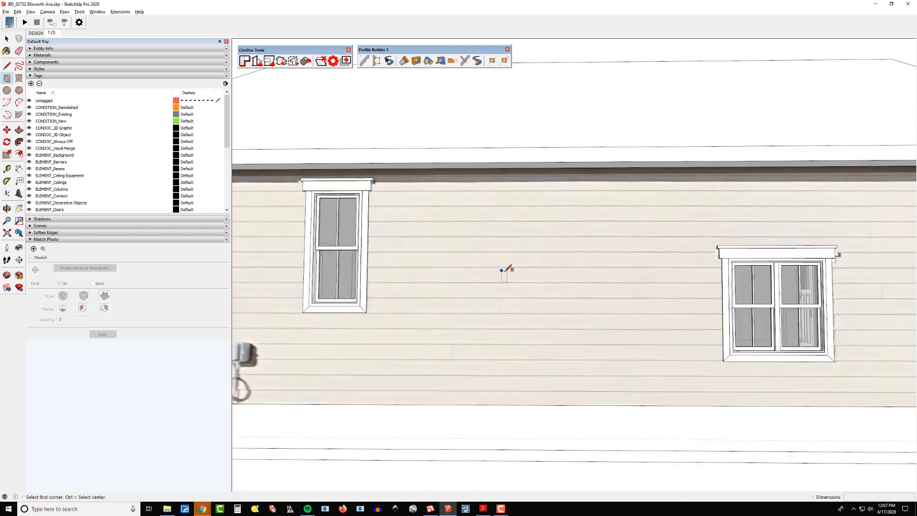
pyautogui.click(397, 207)
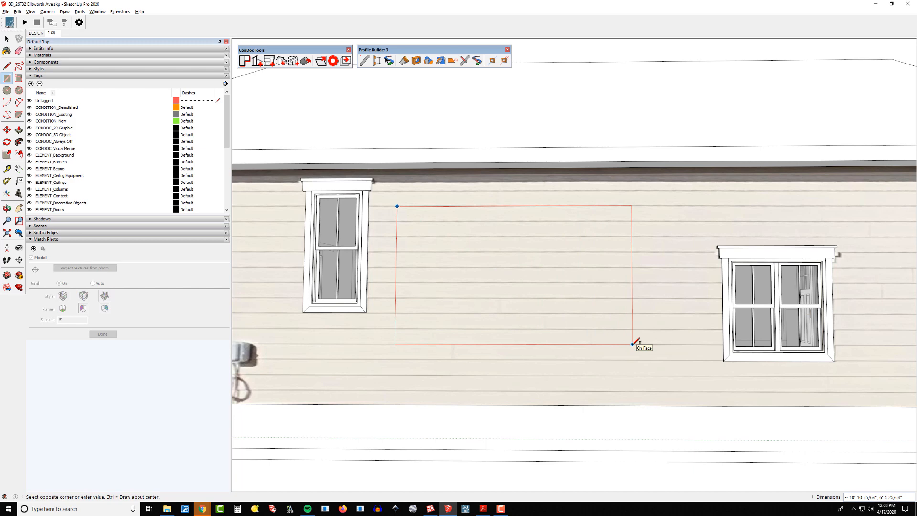
pyautogui.click(650, 341)
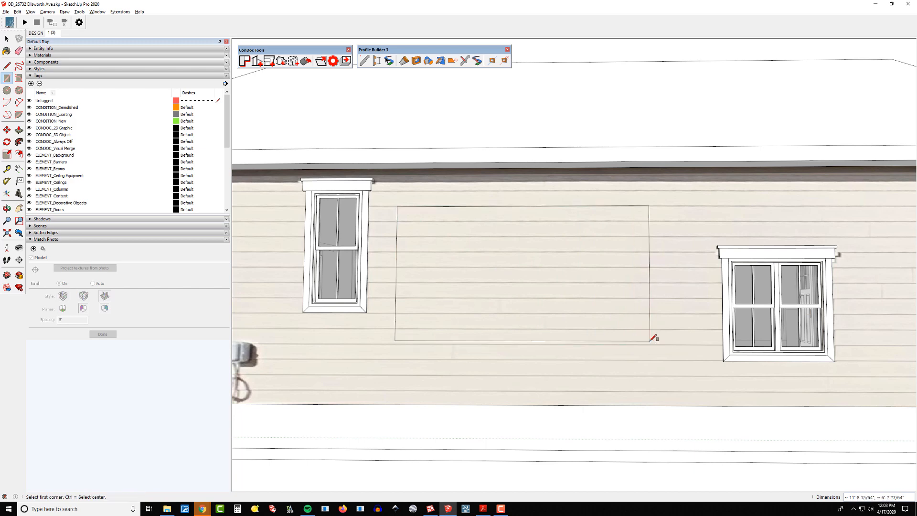
# Select the rectangle's top edge and move it slightly so it sits on a siding line.
pyautogui.scroll(3, 531, 216)
pyautogui.press('space')
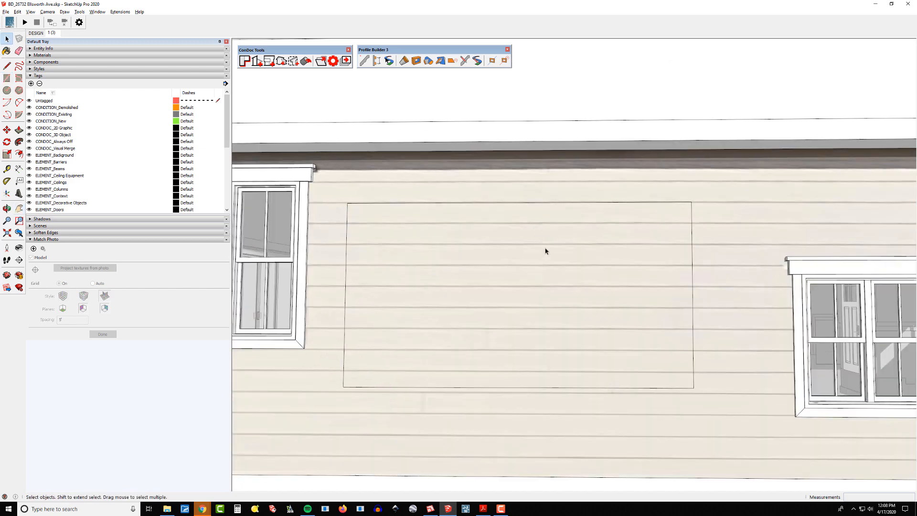
pyautogui.click(544, 248)
pyautogui.click(538, 203)
pyautogui.scroll(5, 538, 205)
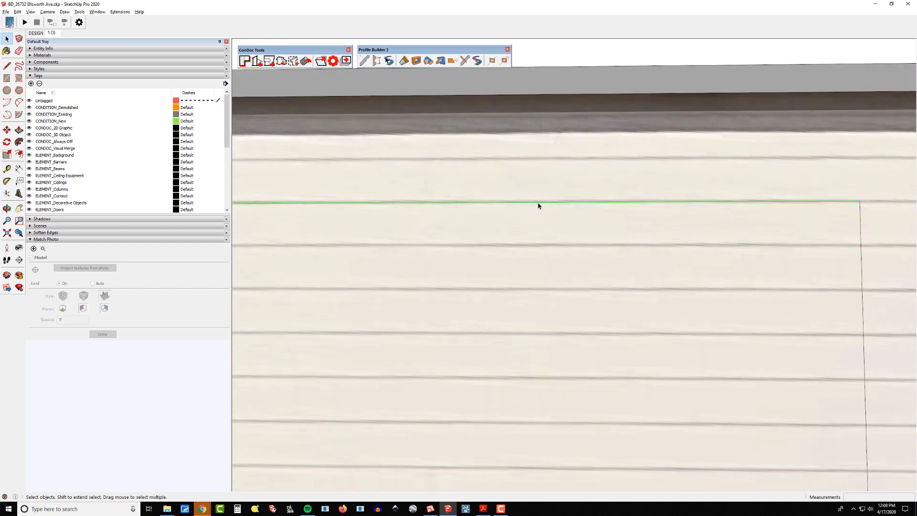
pyautogui.scroll(3, 539, 206)
pyautogui.press('m')
pyautogui.click(539, 204)
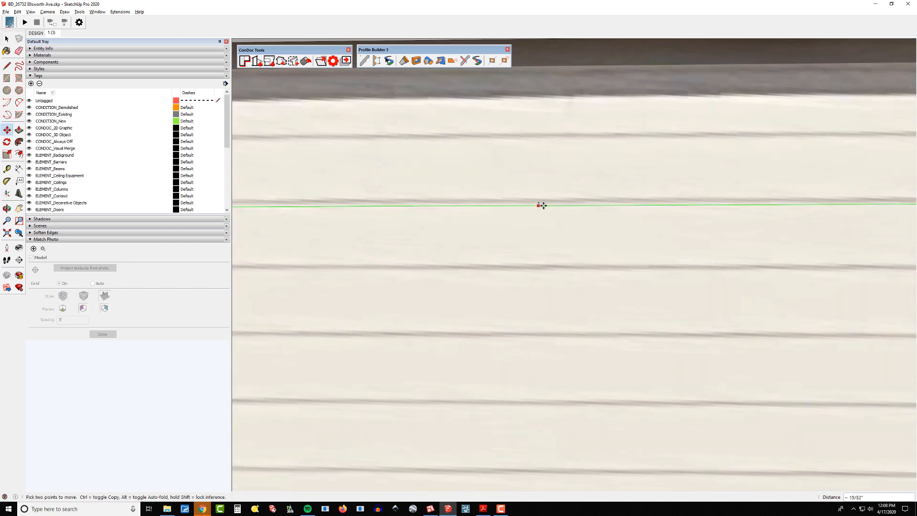
pyautogui.click(543, 206)
# Make another small edge move to align the rectangle with the siding lines.
pyautogui.scroll(-3, 539, 220)
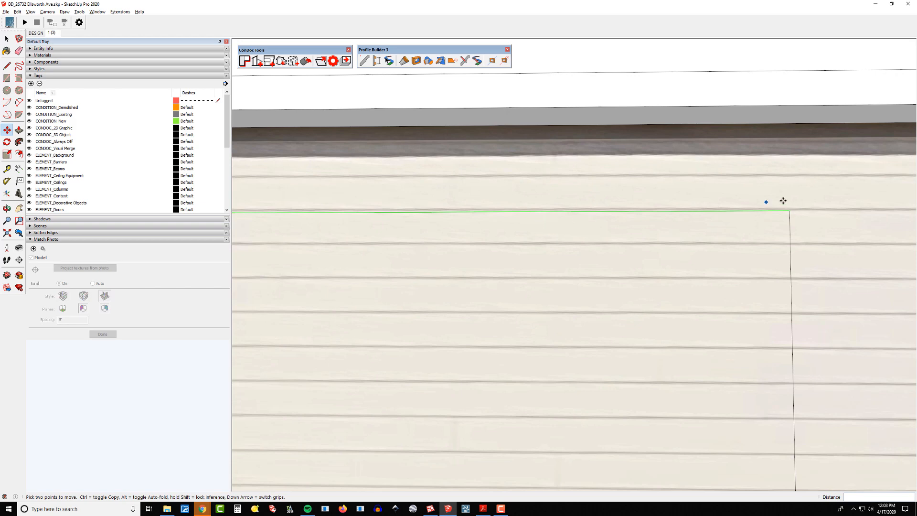
pyautogui.scroll(2, 807, 216)
pyautogui.scroll(-4, 807, 219)
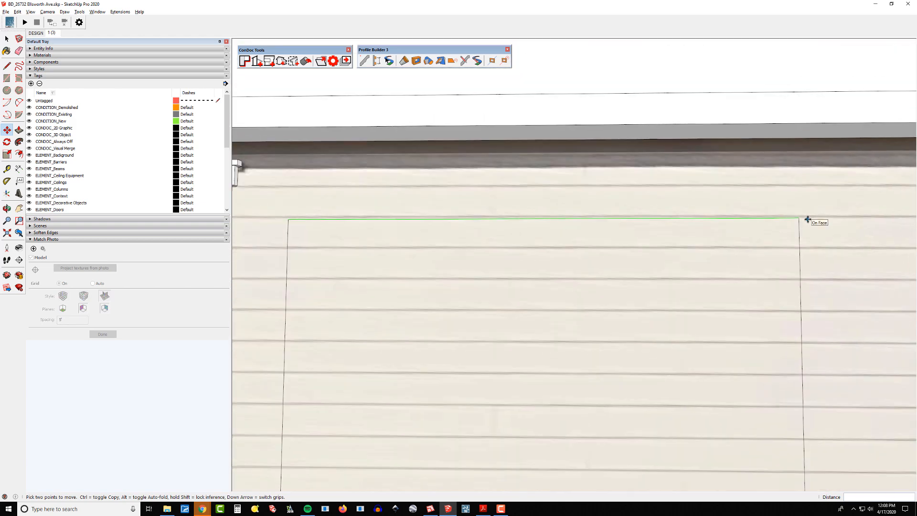
pyautogui.scroll(-2, 807, 219)
pyautogui.scroll(4, 778, 315)
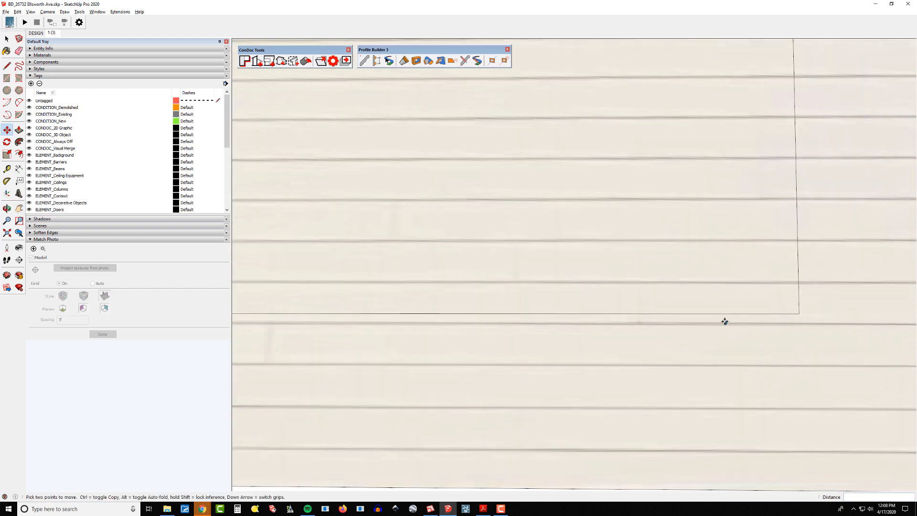
pyautogui.click(722, 314)
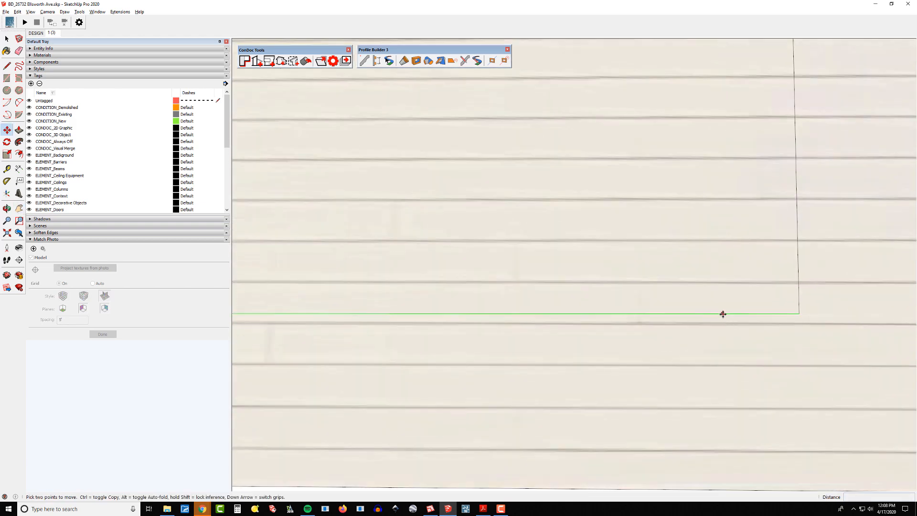
pyautogui.click(803, 319)
# Select the new rectangle face on the siding wall.
pyautogui.scroll(-2, 578, 366)
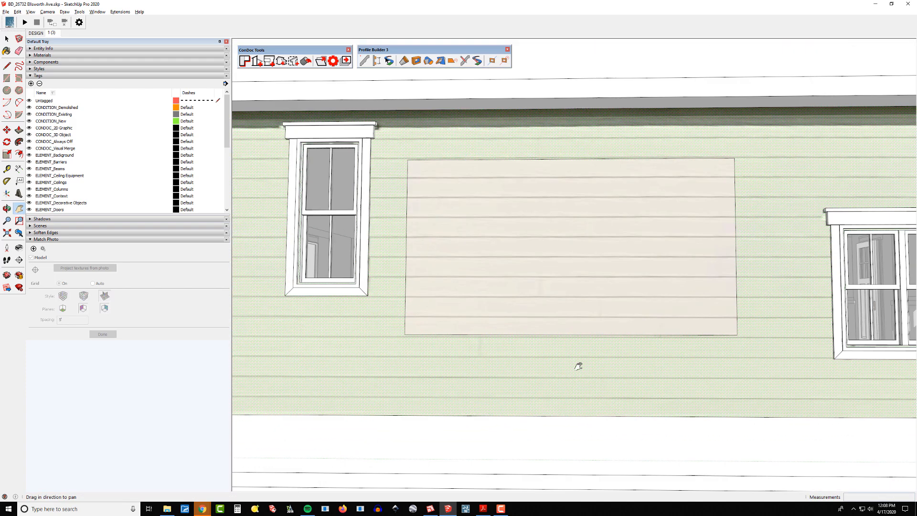
pyautogui.rightClick(558, 256)
pyautogui.click(565, 261)
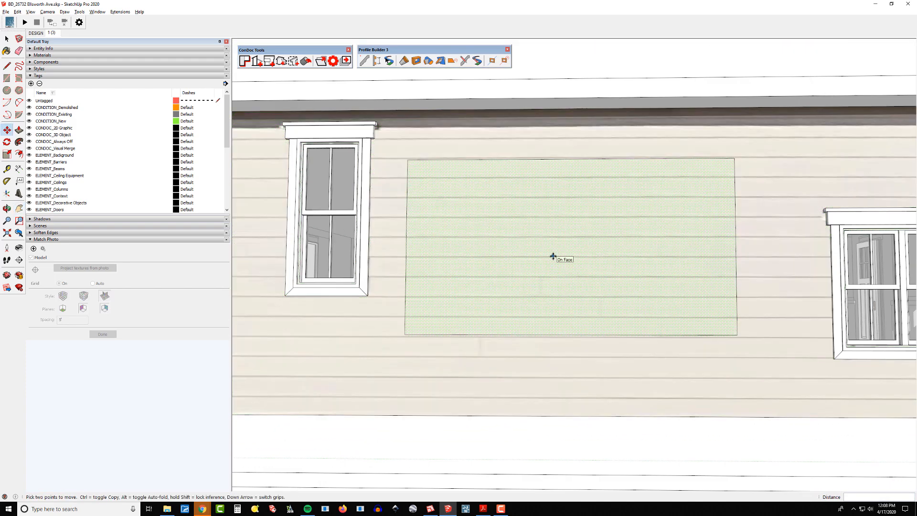
pyautogui.scroll(-2, 535, 246)
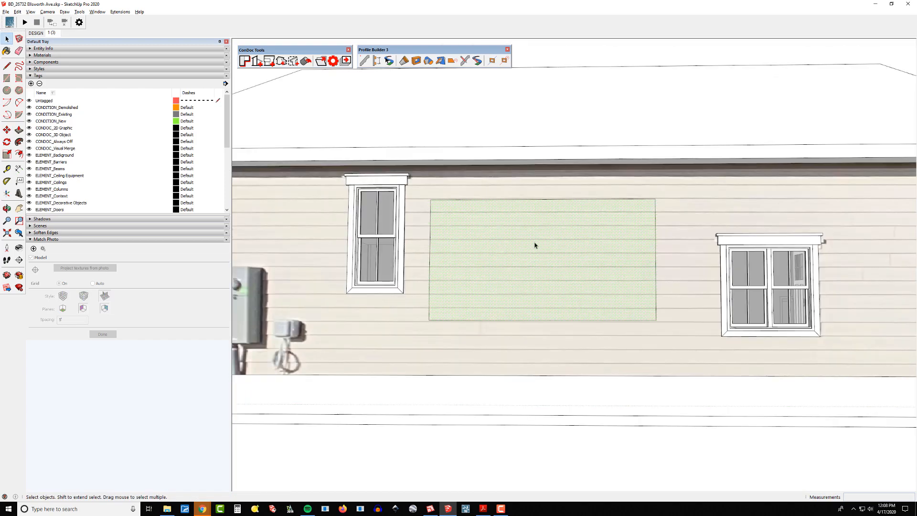
# Make the rectangle's texture unique and sample the surrounding siding material with the Paint Bucket.
pyautogui.rightClick(535, 244)
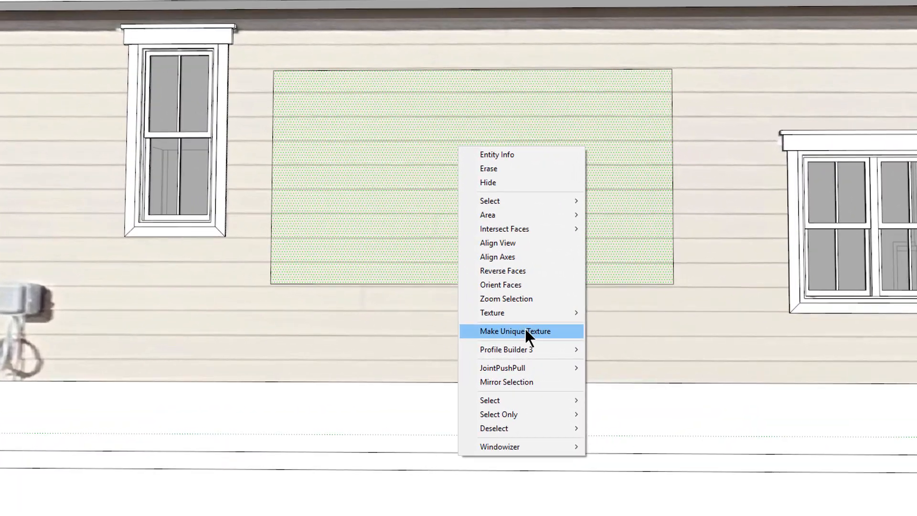
pyautogui.click(525, 330)
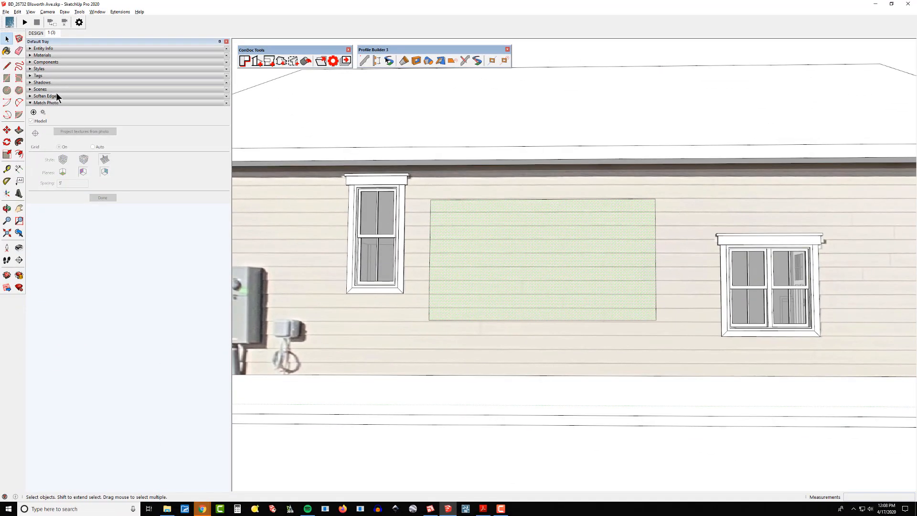
pyautogui.press('b')
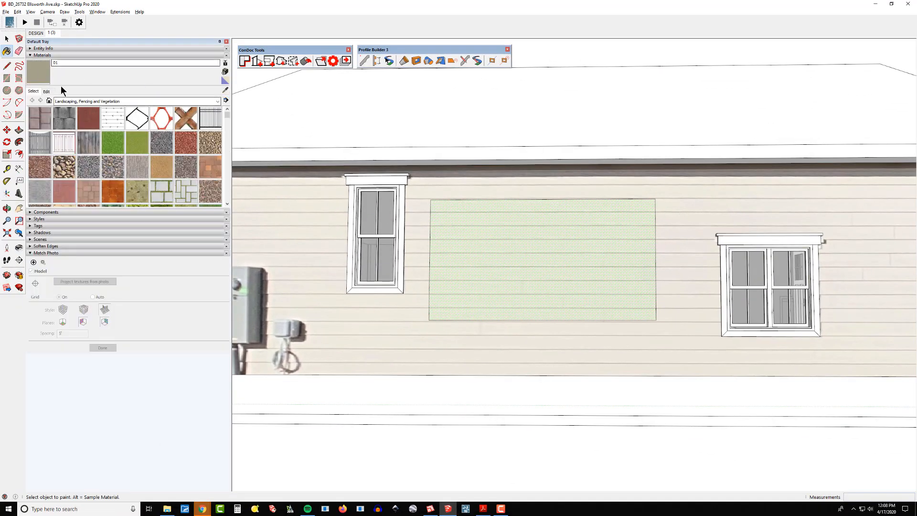
pyautogui.press('alt')
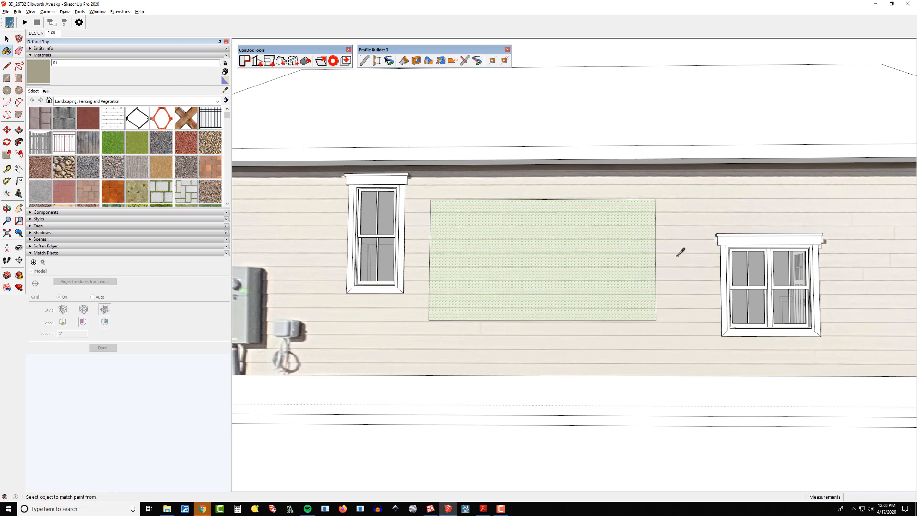
pyautogui.keyDown('alt'); pyautogui.click(597, 255); pyautogui.keyUp('alt')
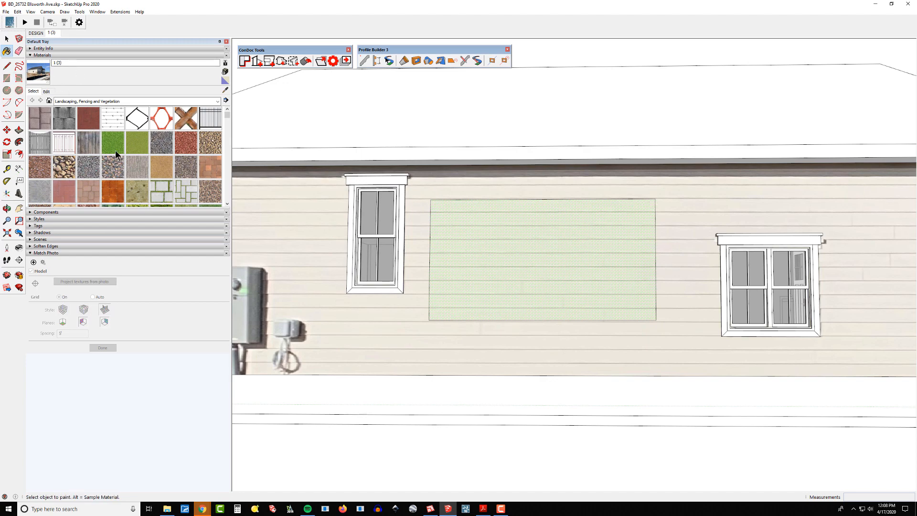
# Open the rectangle's texture for positioning and exit it again.
pyautogui.rightClick(488, 255)
pyautogui.moveTo(542, 351)
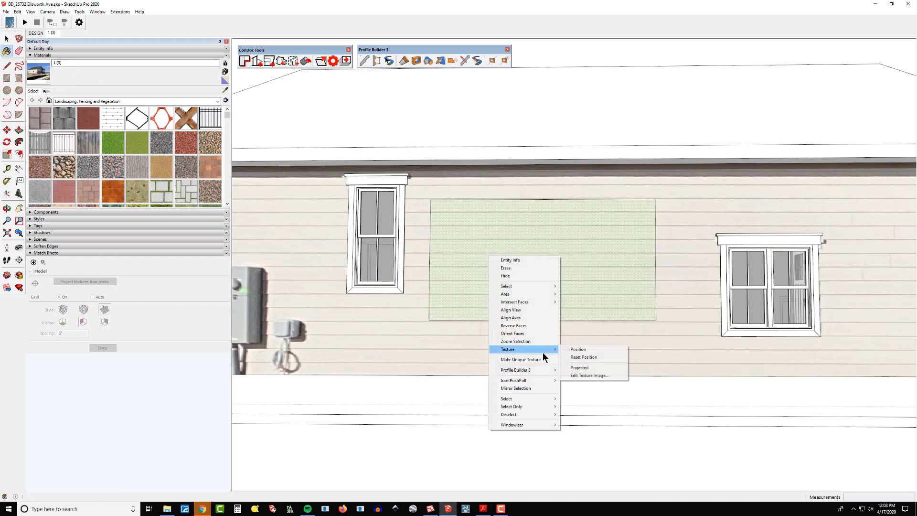
pyautogui.click(600, 350)
pyautogui.scroll(-6, 471, 293)
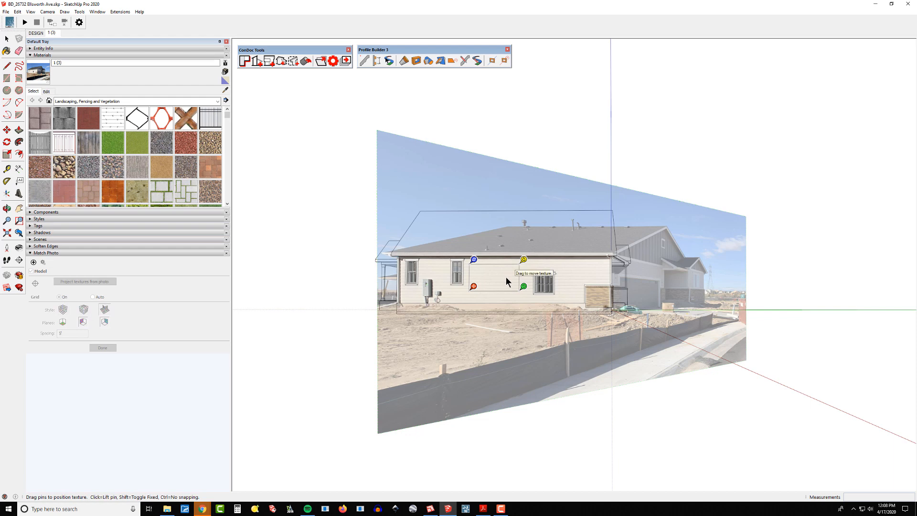
pyautogui.press('Return')
pyautogui.scroll(10, 506, 276)
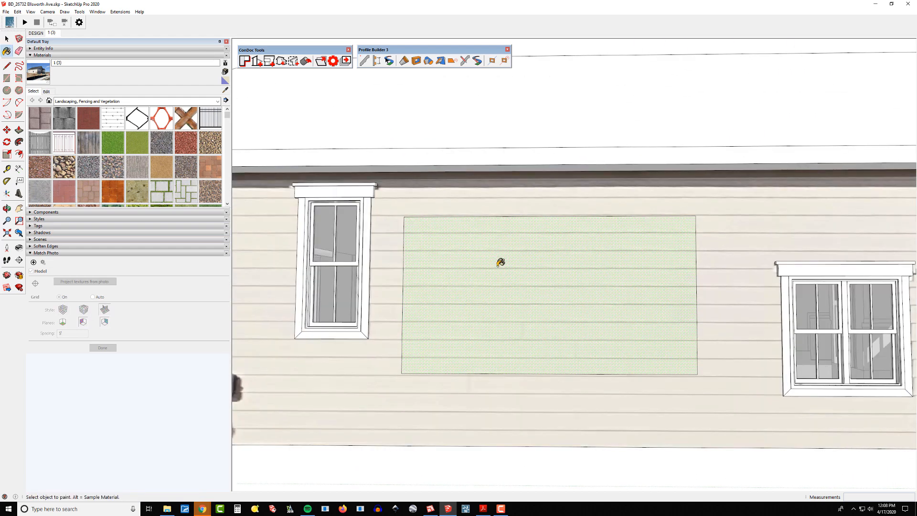
# Make the rectangle's texture unique again and sample it as the new siding material.
pyautogui.rightClick(526, 260)
pyautogui.click(570, 364)
pyautogui.press('alt')
pyautogui.keyDown('alt'); pyautogui.click(522, 265); pyautogui.keyUp('alt')
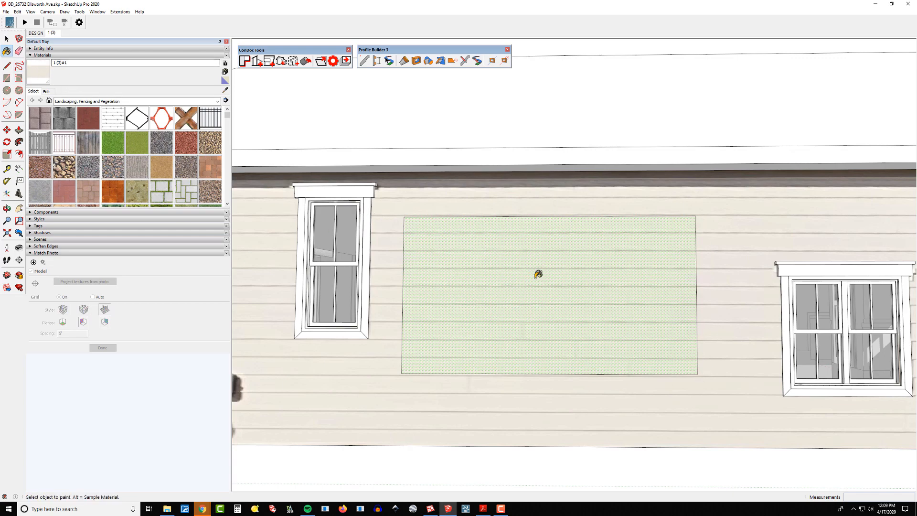
# Paint the side wall's siding with the sampled patch texture.
pyautogui.scroll(-3, 471, 310)
pyautogui.scroll(-3, 472, 311)
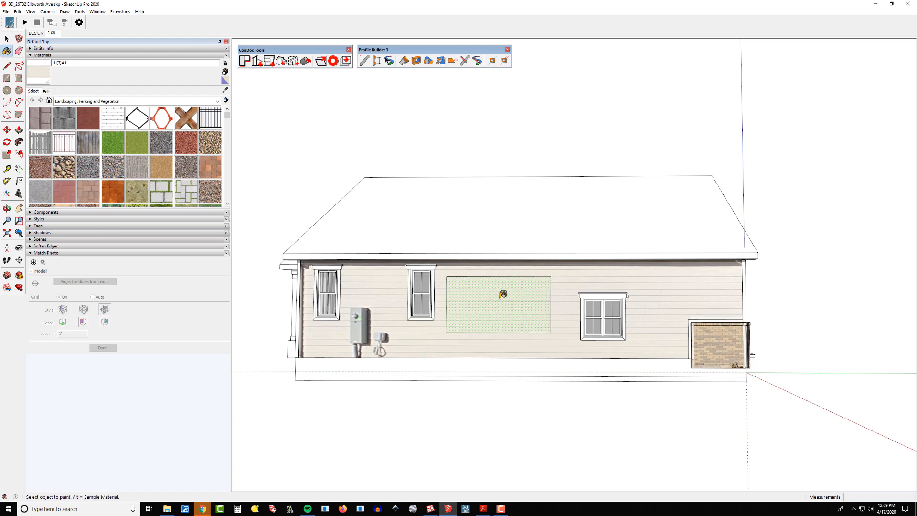
pyautogui.moveTo(702, 338); pyautogui.dragTo(484, 287, button='middle')
pyautogui.click(520, 274)
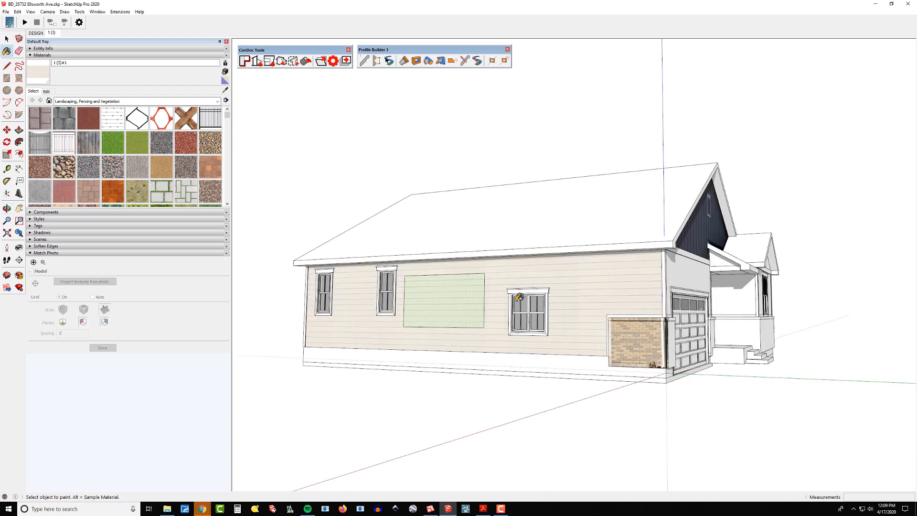
# Erase the rectangle's edges so the patch merges into the side wall.
pyautogui.scroll(2, 483, 285)
pyautogui.press('e')
pyautogui.moveTo(473, 269); pyautogui.dragTo(496, 294)
pyautogui.moveTo(488, 325); pyautogui.dragTo(470, 354)
pyautogui.moveTo(385, 327); pyautogui.dragTo(373, 321)
pyautogui.scroll(-1, 444, 323)
pyautogui.moveTo(444, 322); pyautogui.dragTo(477, 323, button='middle')
pyautogui.scroll(4, 599, 321)
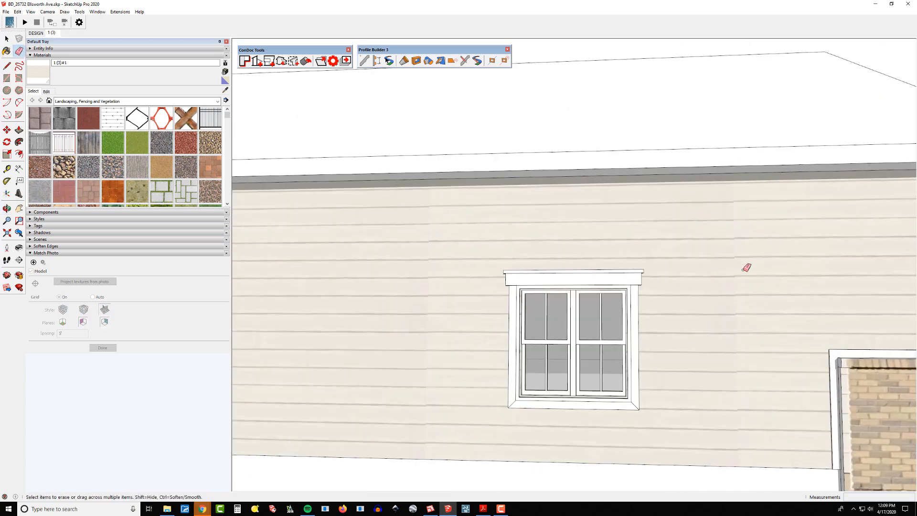
# Paint the front walls beside the garage and under the front gable with the patch siding texture.
pyautogui.scroll(-2, 730, 273)
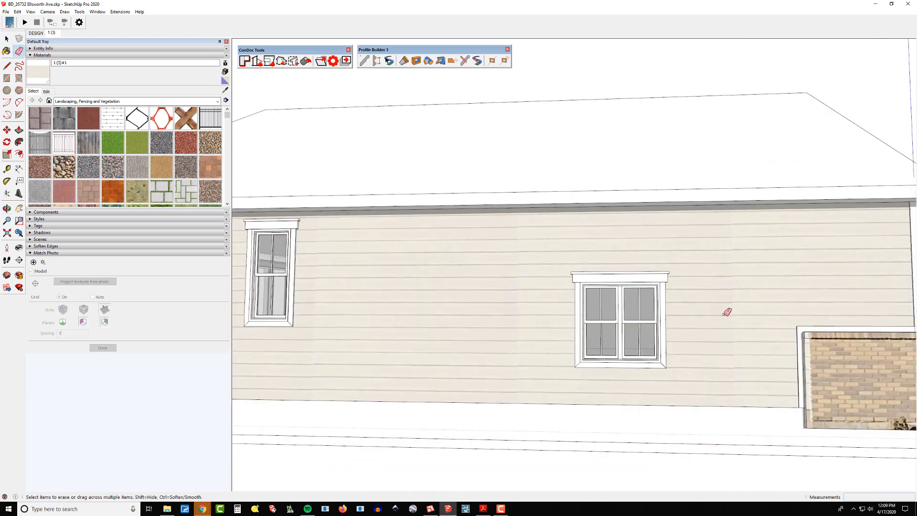
pyautogui.scroll(-3, 727, 311)
pyautogui.moveTo(536, 288)
pyautogui.mouseDown(button='middle')
pyautogui.moveTo(579, 274)
pyautogui.moveTo(496, 274)
pyautogui.mouseUp(button='middle')
pyautogui.press('b')
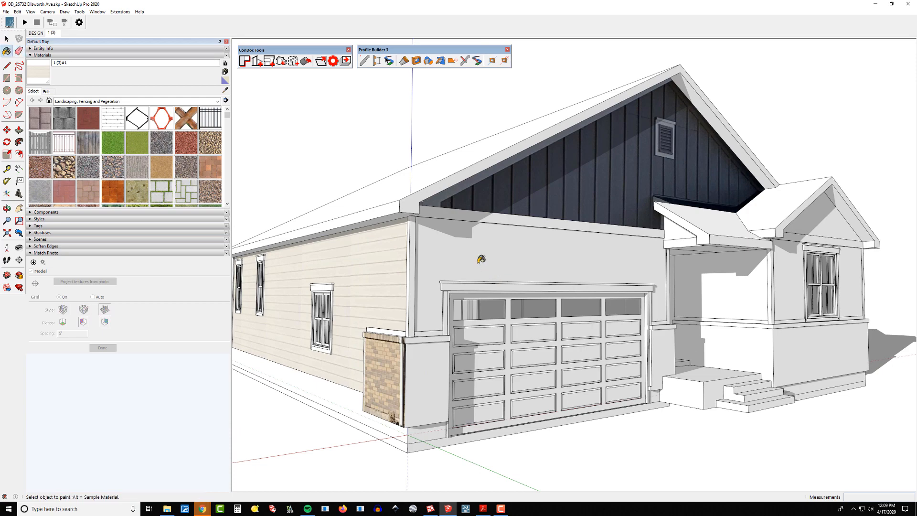
pyautogui.click(462, 253)
pyautogui.moveTo(638, 289); pyautogui.dragTo(406, 286, button='middle')
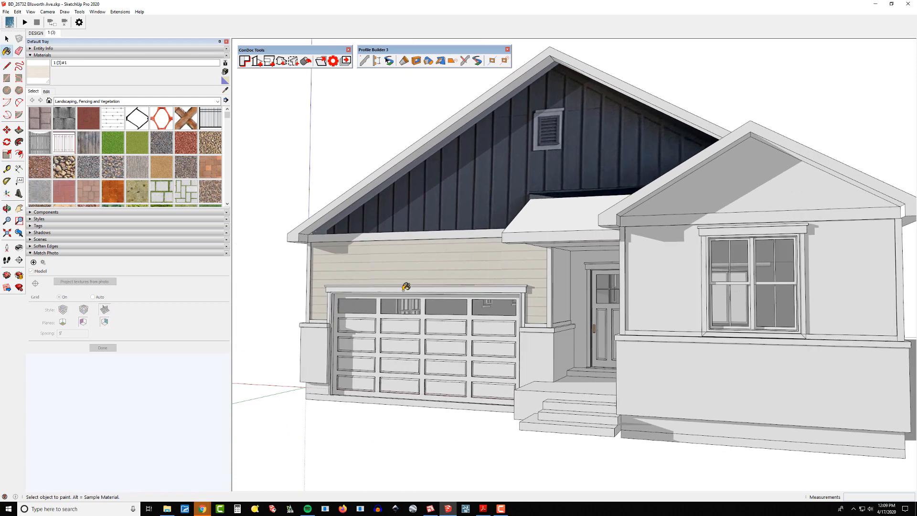
pyautogui.click(559, 266)
pyautogui.click(580, 262)
pyautogui.moveTo(561, 315); pyautogui.dragTo(750, 319, button='middle')
pyautogui.click(752, 282)
pyautogui.click(784, 282)
# Paint the rear walls and back porch walls with the patch siding texture.
pyautogui.keyDown('shift'); pyautogui.moveTo(690, 308); pyautogui.dragTo(487, 304, button='middle'); pyautogui.keyUp('shift')
pyautogui.moveTo(488, 304); pyautogui.dragTo(343, 294, button='middle')
pyautogui.keyDown('shift'); pyautogui.moveTo(344, 294); pyautogui.dragTo(661, 266, button='middle'); pyautogui.keyUp('shift')
pyautogui.click(661, 266)
pyautogui.scroll(-2, 571, 293)
pyautogui.keyDown('shift'); pyautogui.moveTo(570, 292); pyautogui.dragTo(573, 296, button='middle'); pyautogui.keyUp('shift')
pyautogui.moveTo(516, 309); pyautogui.dragTo(752, 308, button='middle')
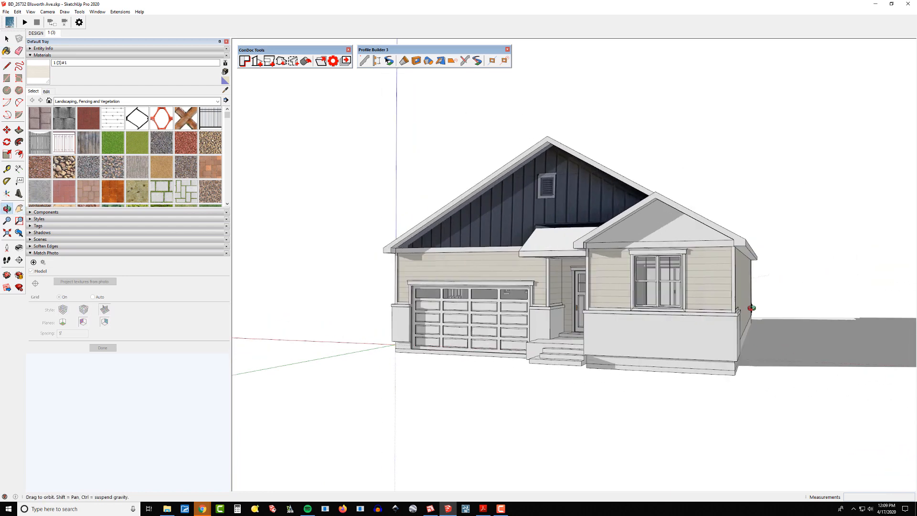
pyautogui.keyDown('shift'); pyautogui.moveTo(573, 308); pyautogui.dragTo(535, 306, button='middle'); pyautogui.keyUp('shift')
pyautogui.moveTo(535, 307); pyautogui.dragTo(808, 301, button='middle')
pyautogui.keyDown('shift'); pyautogui.moveTo(588, 309); pyautogui.dragTo(568, 304, button='middle'); pyautogui.keyUp('shift')
pyautogui.scroll(2, 569, 303)
pyautogui.moveTo(569, 303); pyautogui.dragTo(548, 298, button='middle')
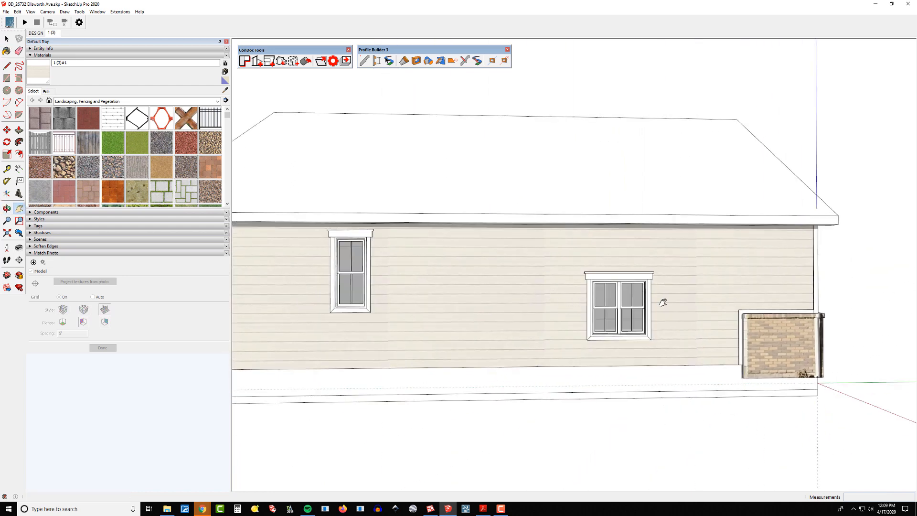
pyautogui.scroll(-2, 660, 308)
pyautogui.moveTo(492, 299); pyautogui.dragTo(645, 308, button='middle')
pyautogui.click(574, 356)
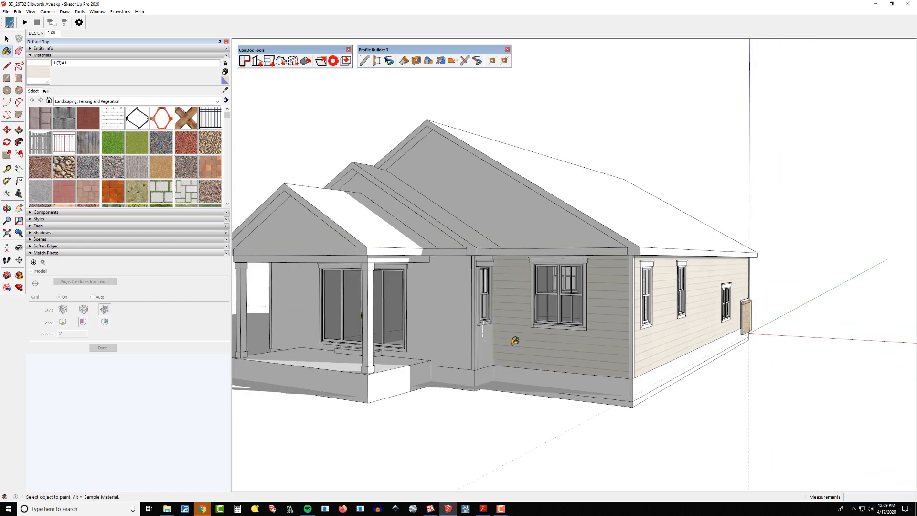
pyautogui.hotkey('shift', 's')
pyautogui.click(452, 321)
pyautogui.click(482, 339)
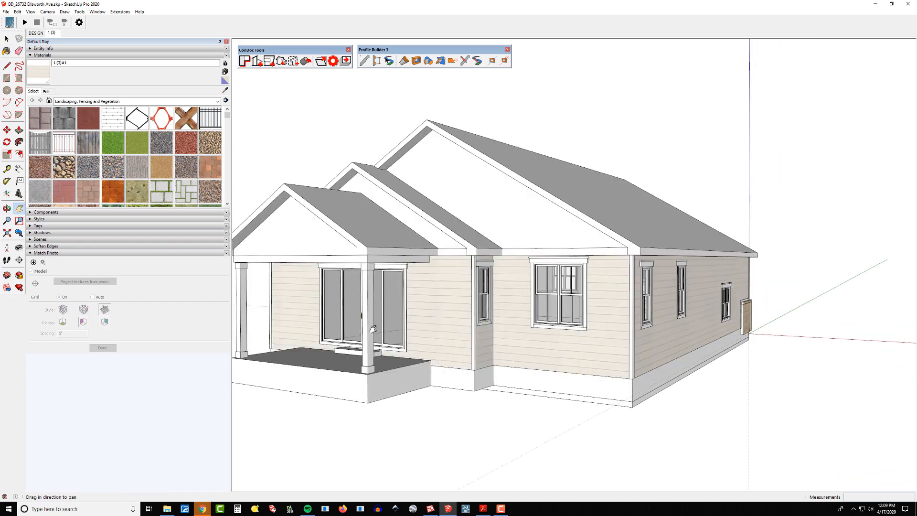
# Adjust the position of the front gable's board-and-batten photo texture by nudging one of its pins.
pyautogui.moveTo(483, 338); pyautogui.dragTo(690, 343, button='middle')
pyautogui.scroll(-2, 563, 335)
pyautogui.moveTo(497, 322); pyautogui.dragTo(521, 305, button='middle')
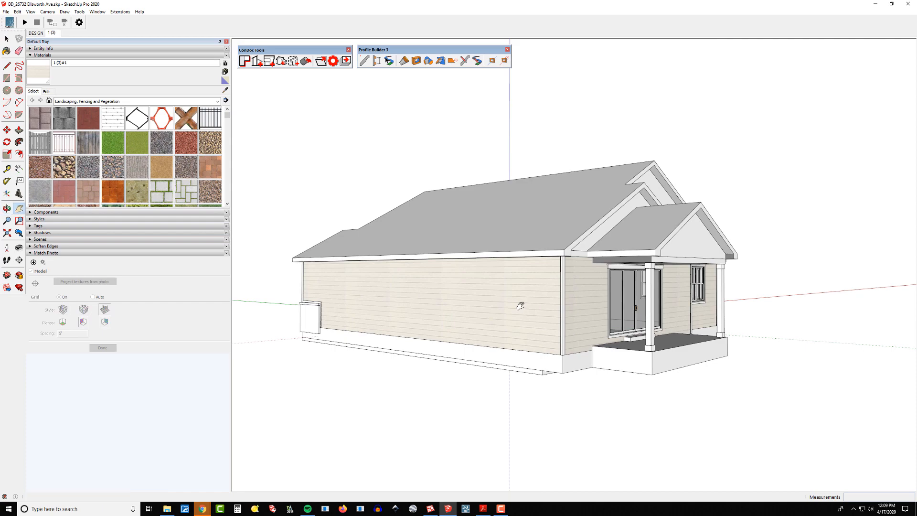
pyautogui.moveTo(735, 302); pyautogui.dragTo(382, 306, button='middle')
pyautogui.moveTo(645, 296); pyautogui.dragTo(451, 285, button='middle')
pyautogui.scroll(4, 549, 229)
pyautogui.scroll(3, 548, 230)
pyautogui.moveTo(525, 230); pyautogui.dragTo(503, 236, button='middle')
pyautogui.scroll(-2, 497, 232)
pyautogui.rightClick(499, 227)
pyautogui.moveTo(542, 320)
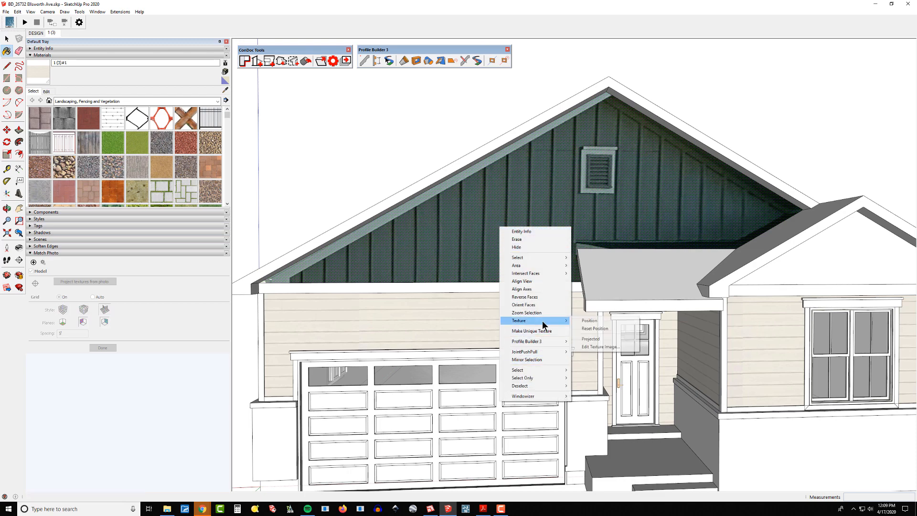
pyautogui.click(592, 320)
pyautogui.scroll(-2, 497, 256)
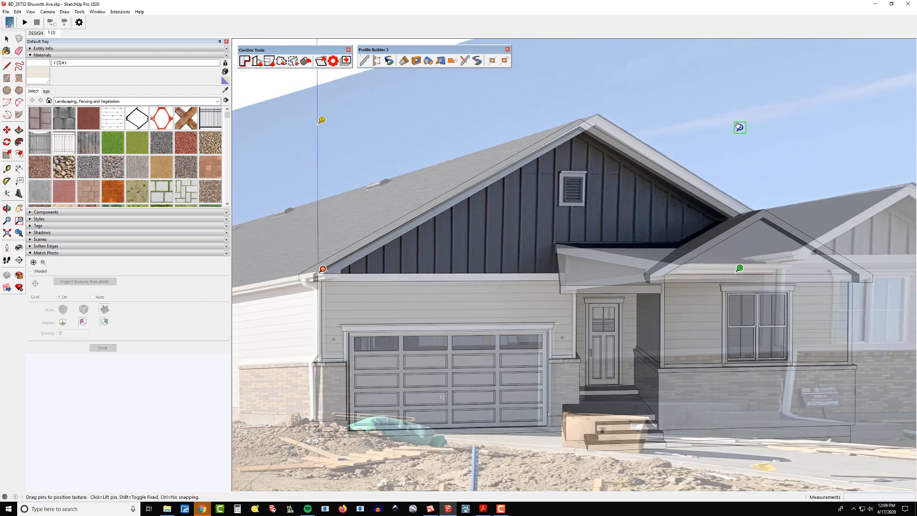
pyautogui.moveTo(740, 127); pyautogui.dragTo(734, 127)
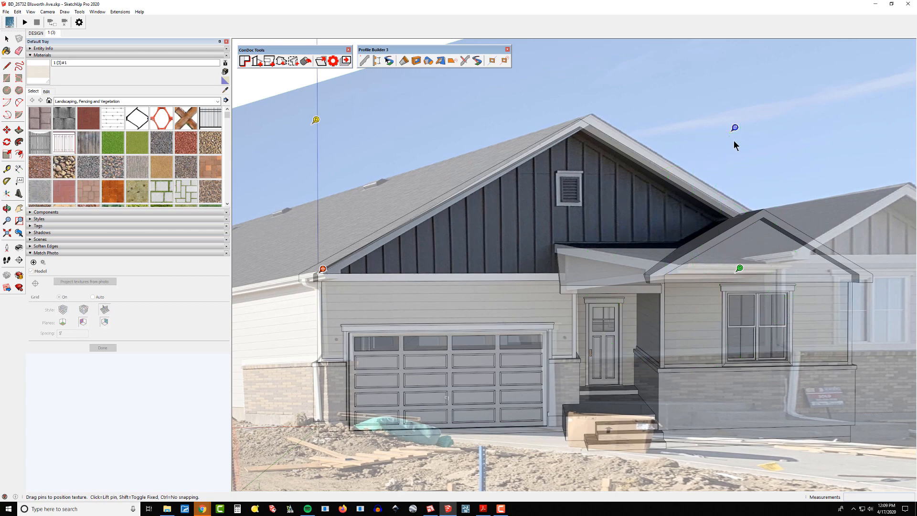
pyautogui.click(734, 140)
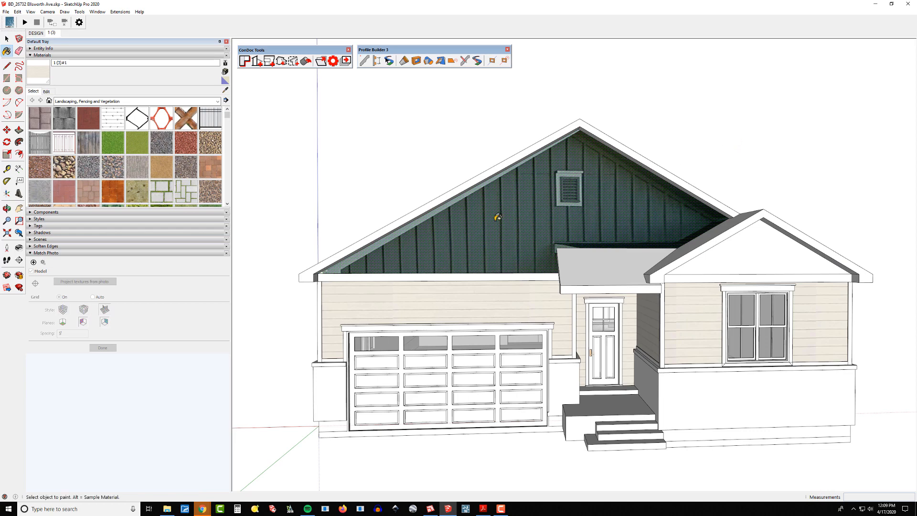
# Draw a rectangle about 5'10" by 3'7" on the dark gable siding.
pyautogui.scroll(5, 496, 214)
pyautogui.press('q')
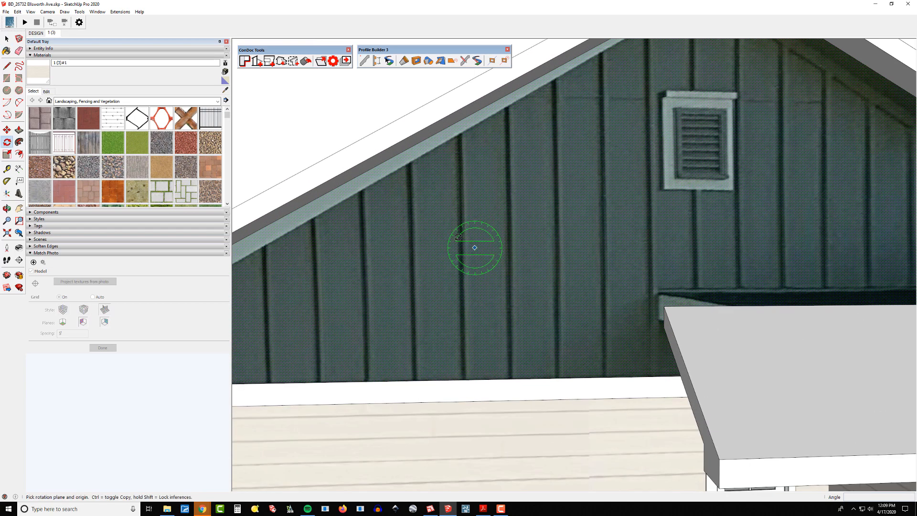
pyautogui.press('r')
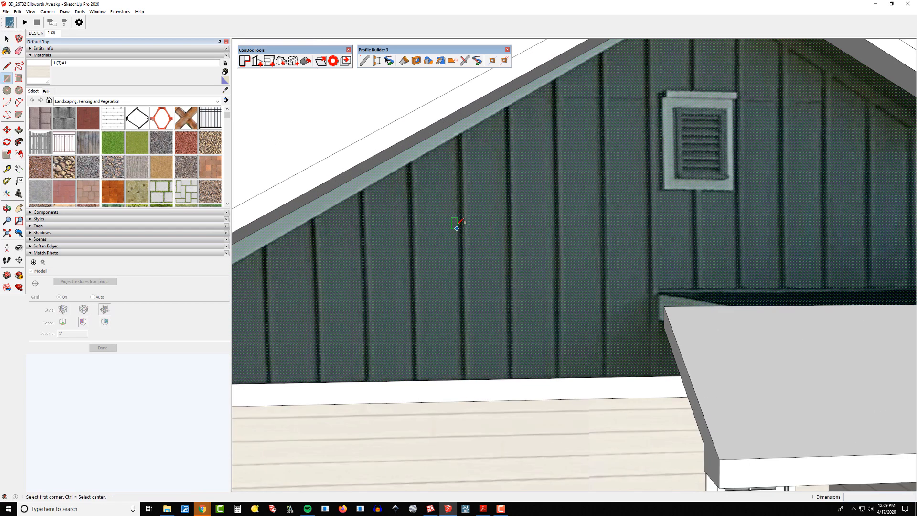
pyautogui.click(434, 179)
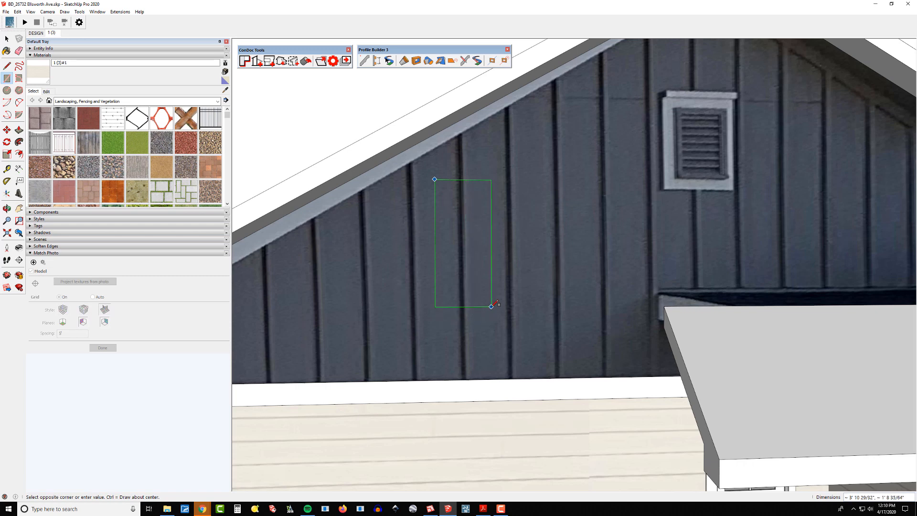
pyautogui.click(624, 294)
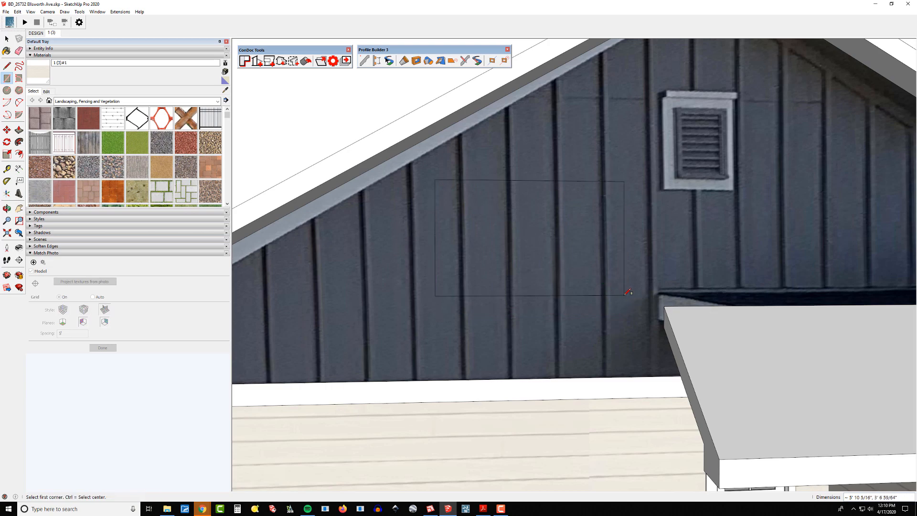
# Make the gable rectangle's texture unique.
pyautogui.scroll(-3, 512, 304)
pyautogui.rightClick(518, 268)
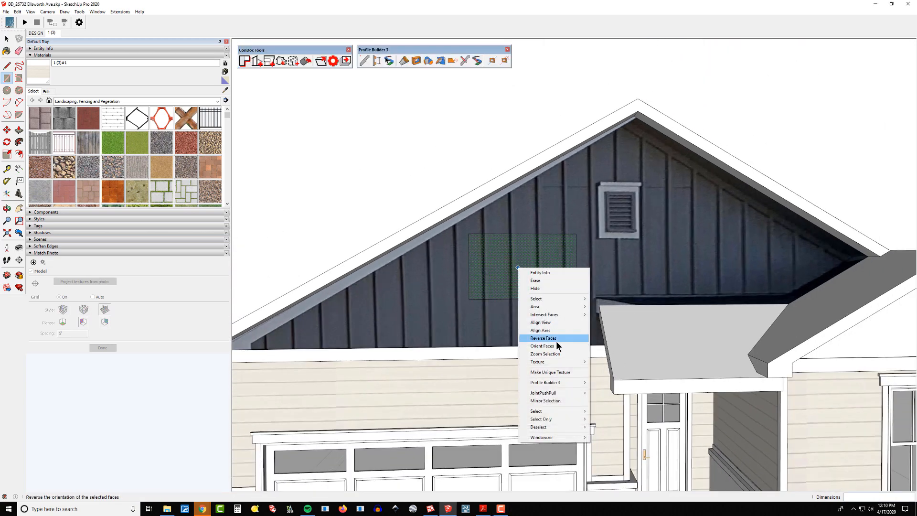
pyautogui.click(552, 372)
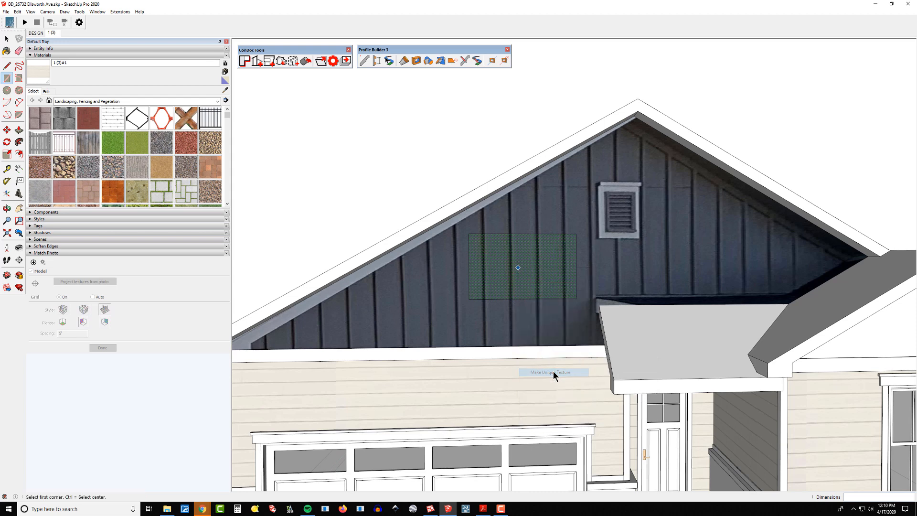
# Sample the gable rectangle's unique texture and erase the rectangle's edges.
pyautogui.press('b')
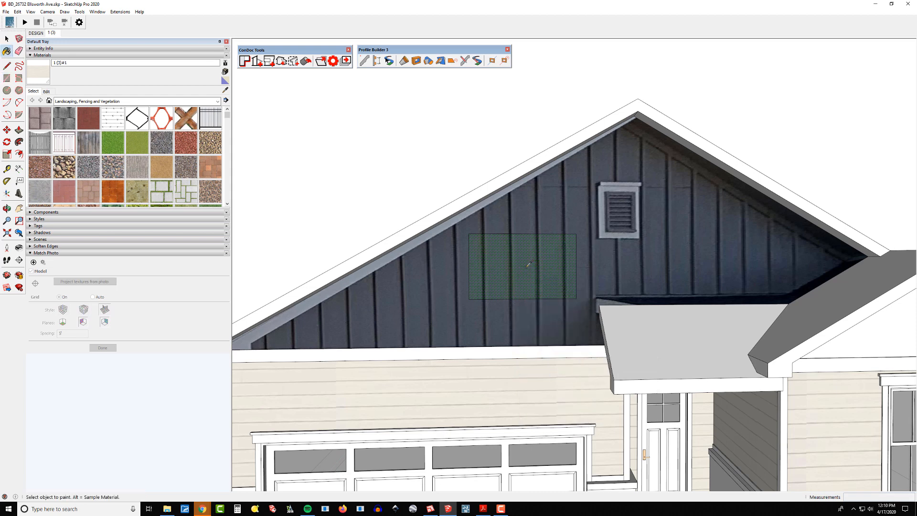
pyautogui.keyDown('alt'); pyautogui.click(507, 264); pyautogui.keyUp('alt')
pyautogui.press('e')
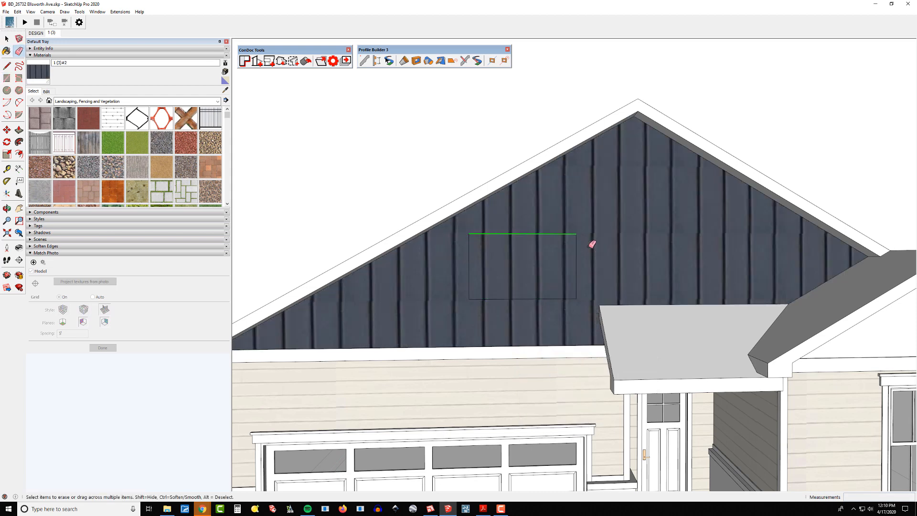
pyautogui.scroll(-2, 552, 268)
pyautogui.scroll(2, 537, 272)
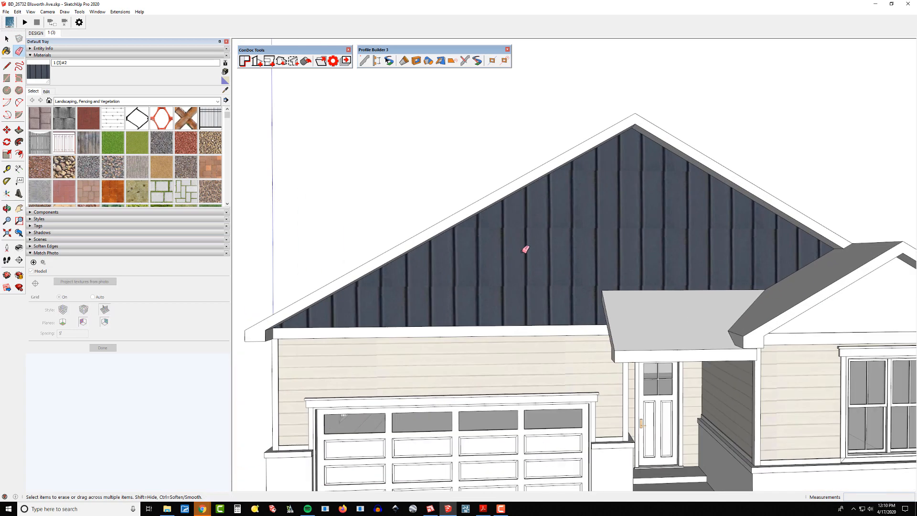
# Reposition the gable's board-and-batten texture by moving its pin to the eave corner and stretching it upward.
pyautogui.rightClick(522, 252)
pyautogui.moveTo(549, 343)
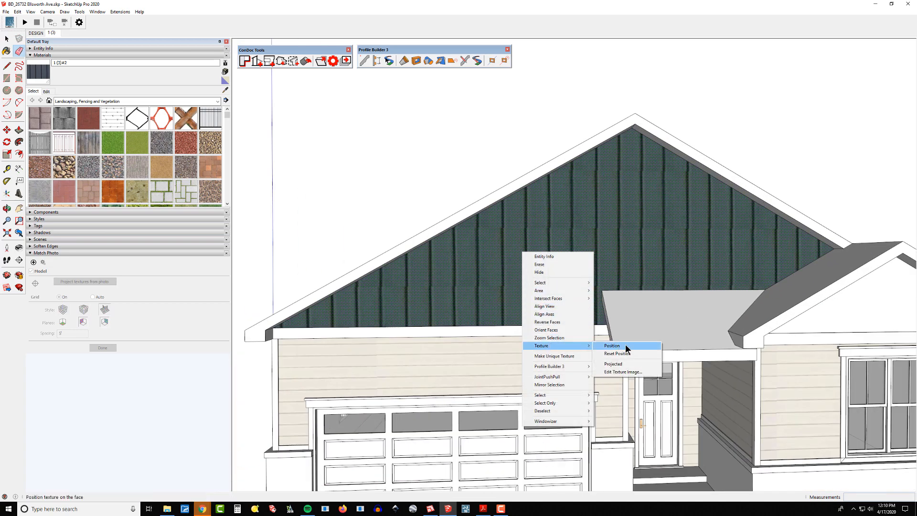
pyautogui.click(625, 345)
pyautogui.scroll(-1, 625, 345)
pyautogui.moveTo(504, 292); pyautogui.dragTo(322, 329)
pyautogui.scroll(3, 322, 329)
pyautogui.scroll(2, 322, 329)
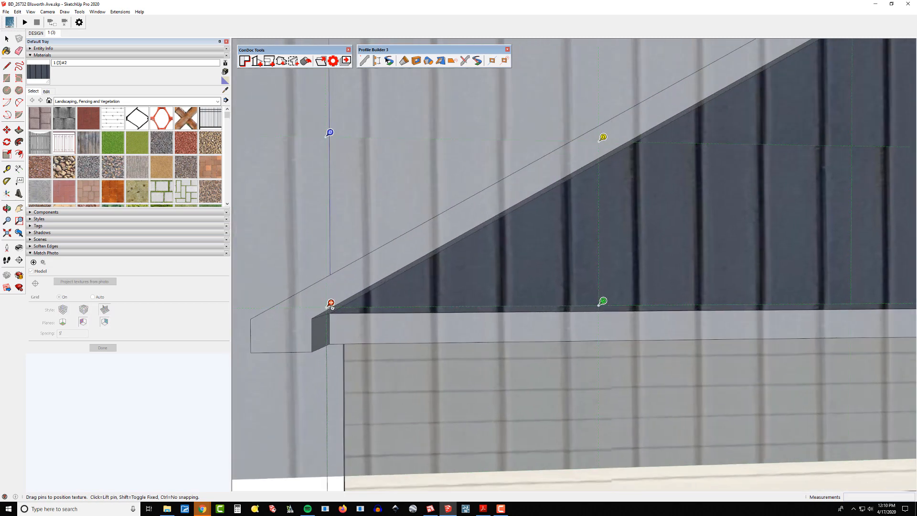
pyautogui.scroll(3, 321, 306)
pyautogui.scroll(2, 321, 302)
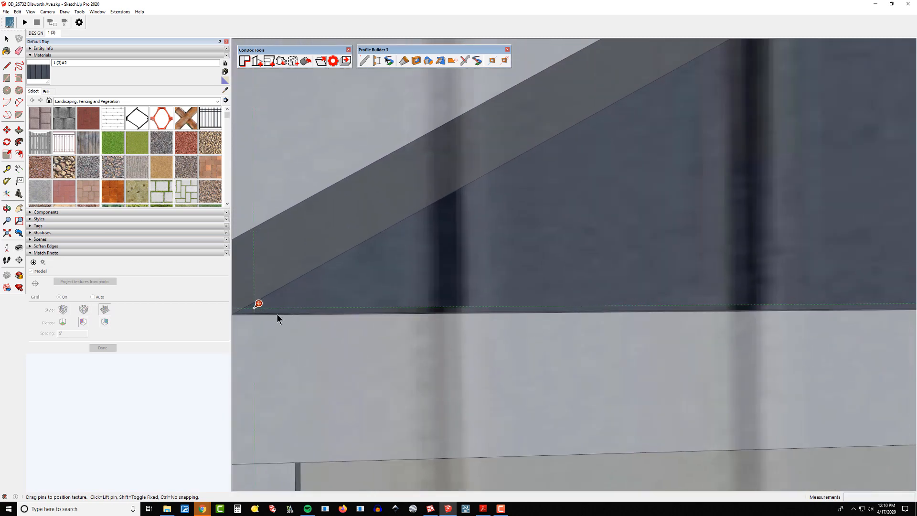
pyautogui.moveTo(250, 311)
pyautogui.mouseDown(button='middle')
pyautogui.moveTo(339, 317)
pyautogui.moveTo(282, 310)
pyautogui.mouseUp(button='middle')
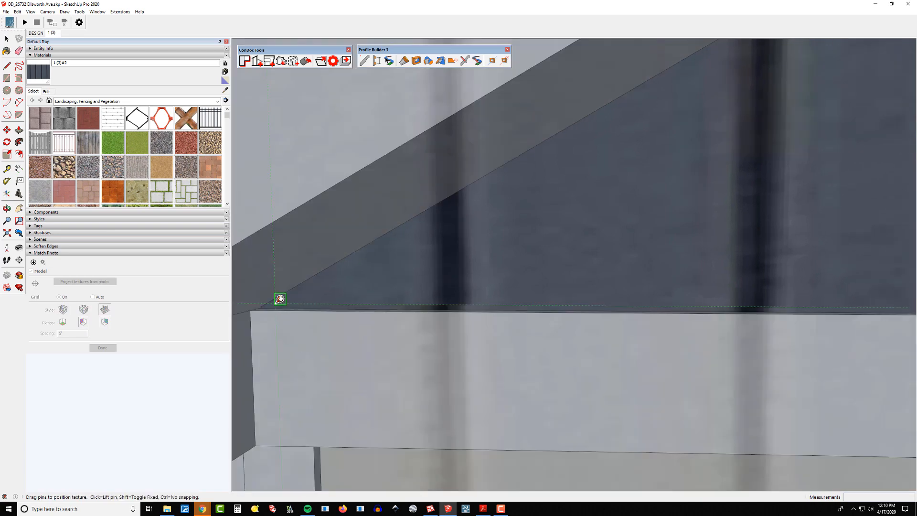
pyautogui.moveTo(276, 304); pyautogui.dragTo(257, 310)
pyautogui.scroll(-7, 349, 378)
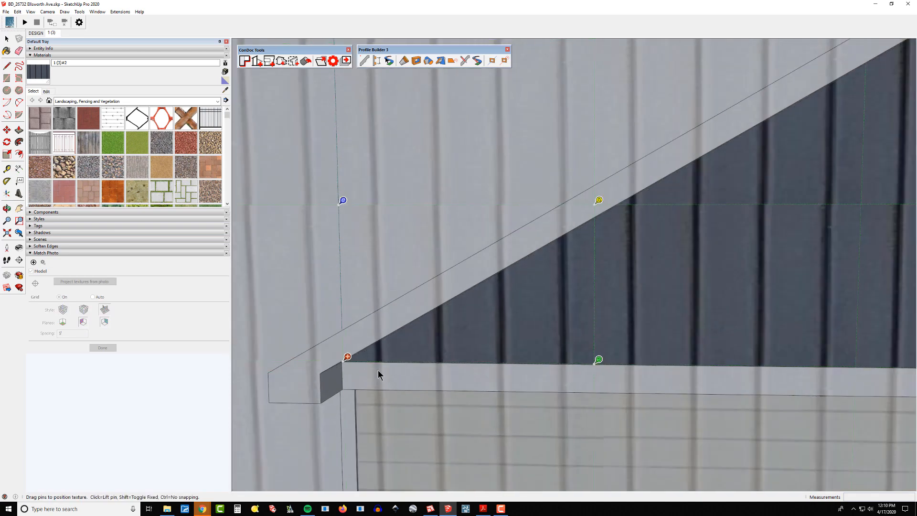
pyautogui.scroll(-6, 377, 369)
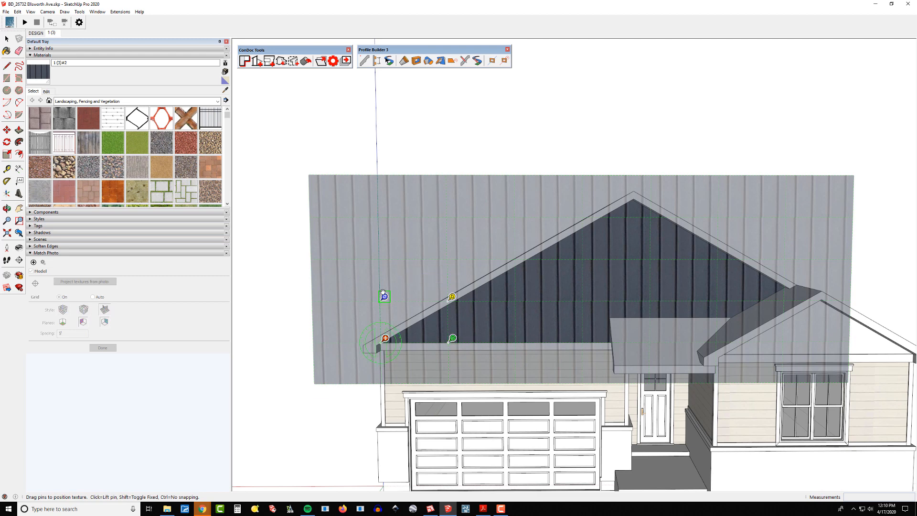
pyautogui.moveTo(383, 293); pyautogui.dragTo(382, 178)
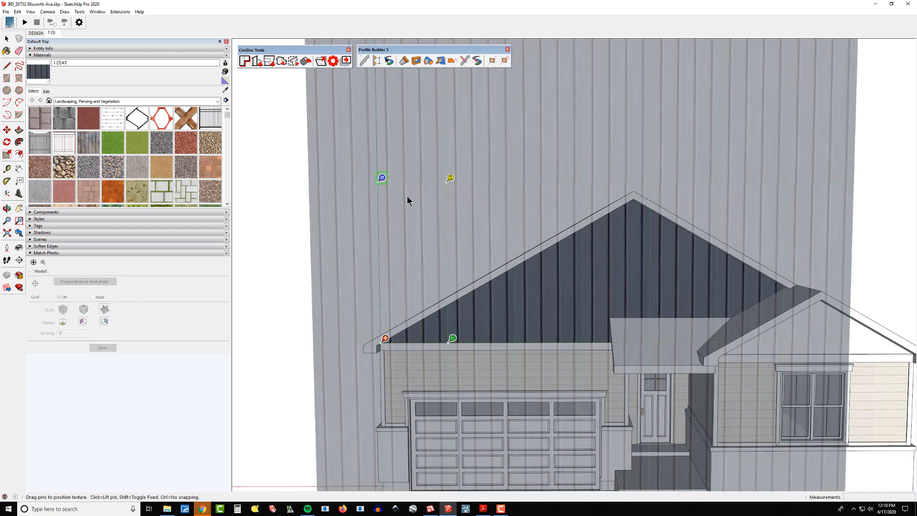
pyautogui.press('Return')
# Open texture positioning on the brick wainscot's cap and confirm it.
pyautogui.press('e')
pyautogui.scroll(-4, 544, 266)
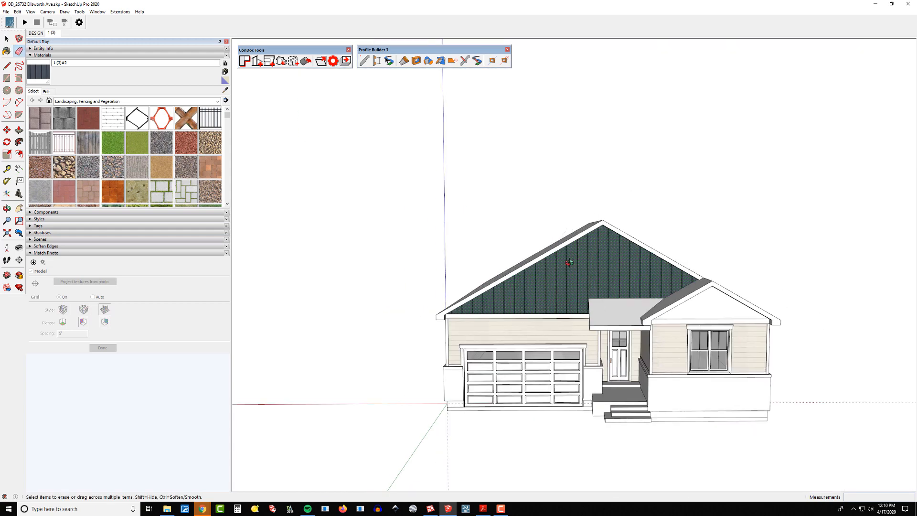
pyautogui.moveTo(572, 260); pyautogui.dragTo(697, 221, button='middle')
pyautogui.moveTo(677, 337); pyautogui.dragTo(698, 257, button='middle')
pyautogui.scroll(2, 665, 272)
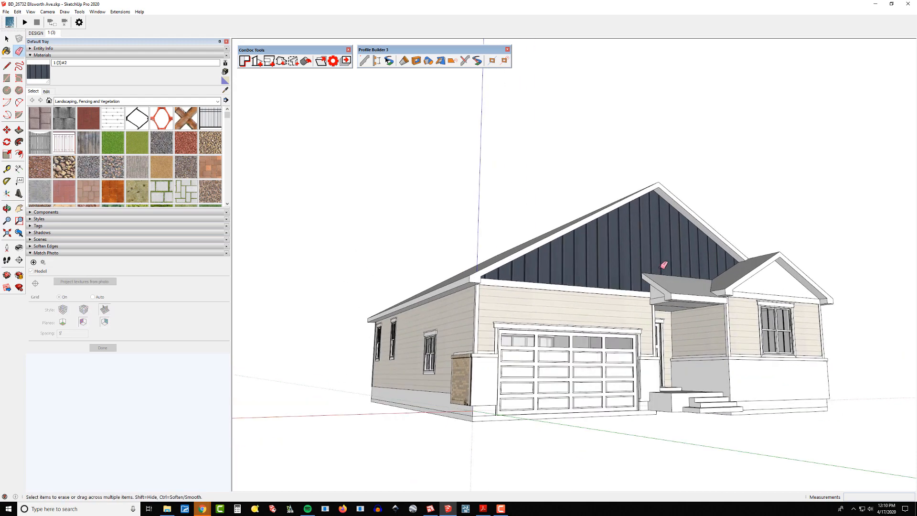
pyautogui.press('space')
pyautogui.scroll(-2, 595, 307)
pyautogui.moveTo(590, 316); pyautogui.dragTo(660, 392, button='middle')
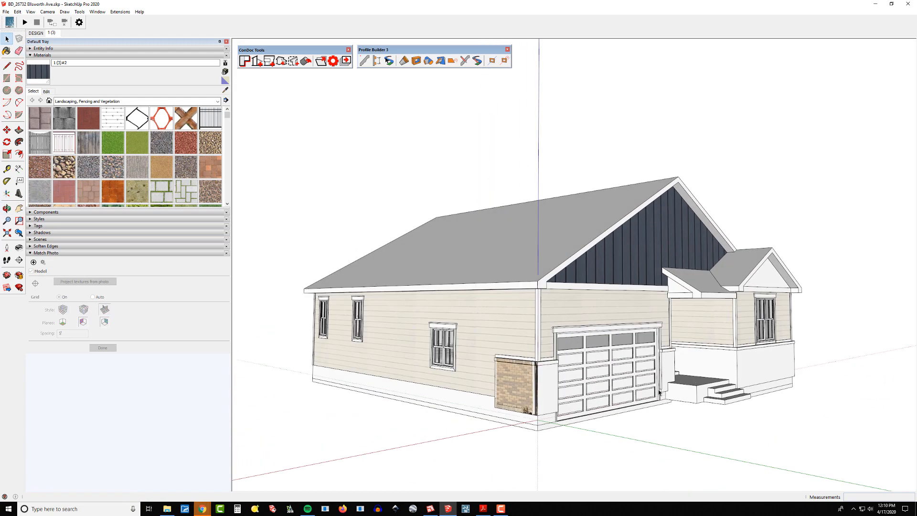
pyautogui.scroll(5, 520, 388)
pyautogui.moveTo(514, 383); pyautogui.dragTo(643, 338, button='middle')
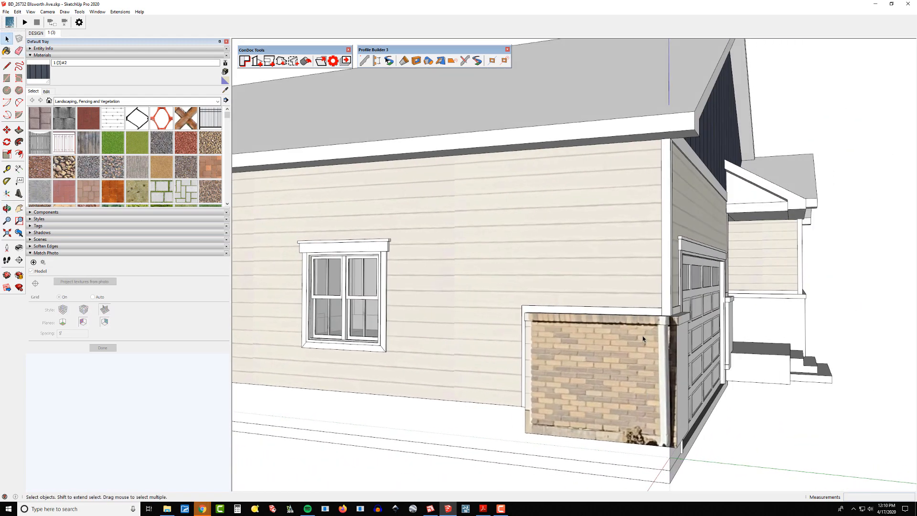
pyautogui.scroll(6, 643, 339)
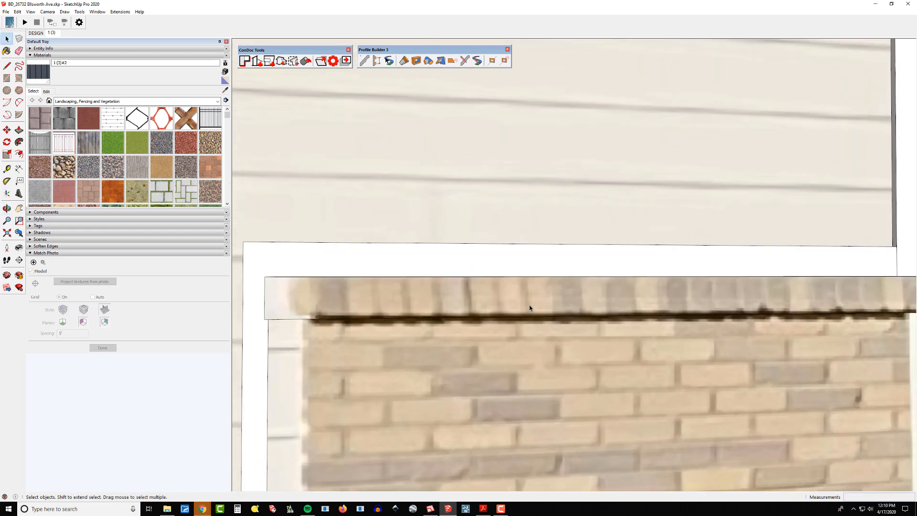
pyautogui.scroll(-1, 510, 303)
pyautogui.rightClick(510, 297)
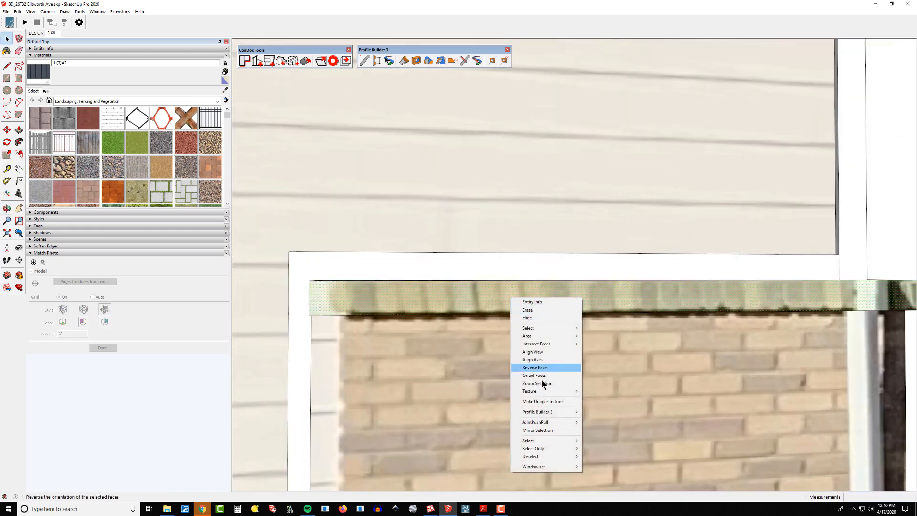
pyautogui.moveTo(540, 391)
pyautogui.click(622, 392)
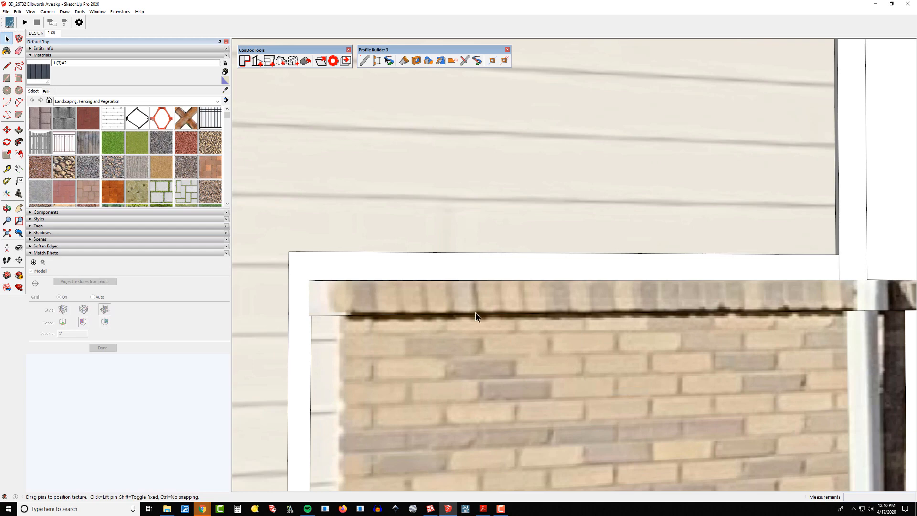
pyautogui.scroll(-3, 475, 313)
pyautogui.scroll(5, 683, 309)
pyautogui.scroll(-8, 672, 308)
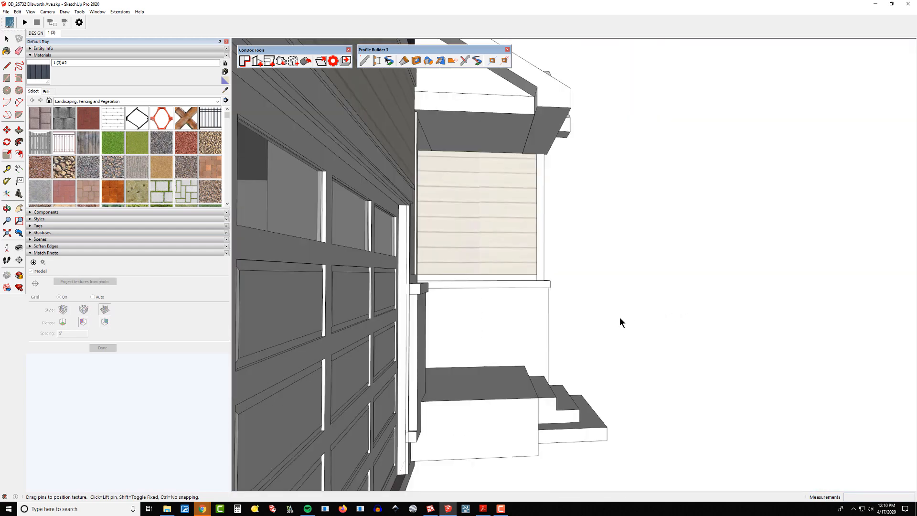
pyautogui.scroll(4, 519, 337)
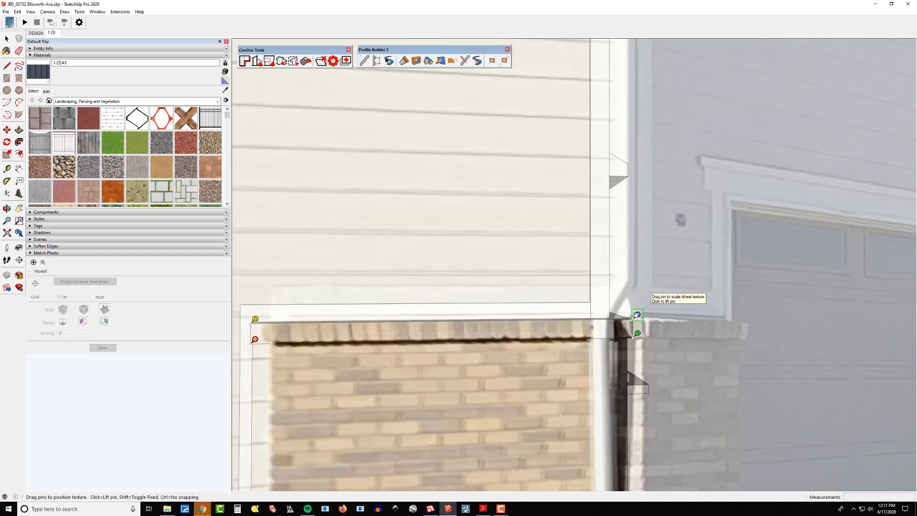
pyautogui.moveTo(635, 315); pyautogui.dragTo(636, 316)
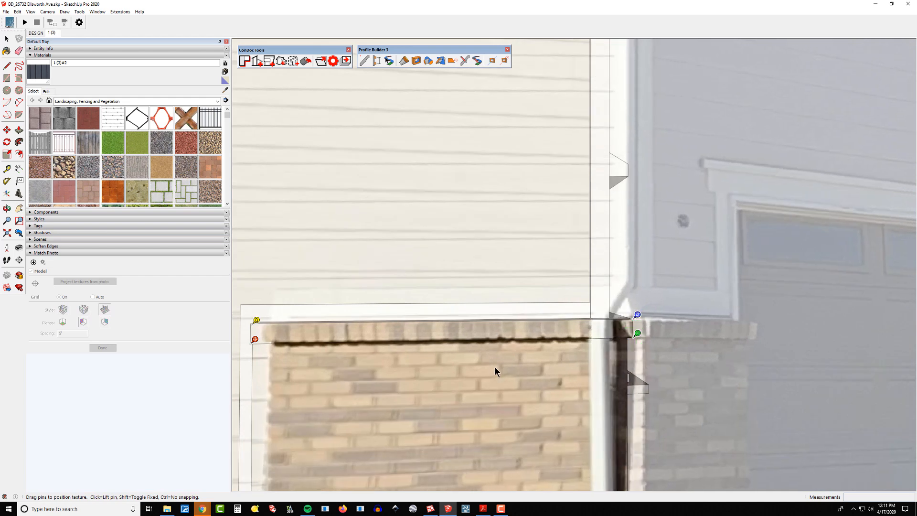
pyautogui.press('Return')
# Draw a rectangle about 4'8" by 4" on the brick wainscot's cap.
pyautogui.scroll(-2, 462, 338)
pyautogui.scroll(-1, 462, 338)
pyautogui.keyDown('shift'); pyautogui.moveTo(462, 338); pyautogui.dragTo(507, 325, button='middle'); pyautogui.keyUp('shift')
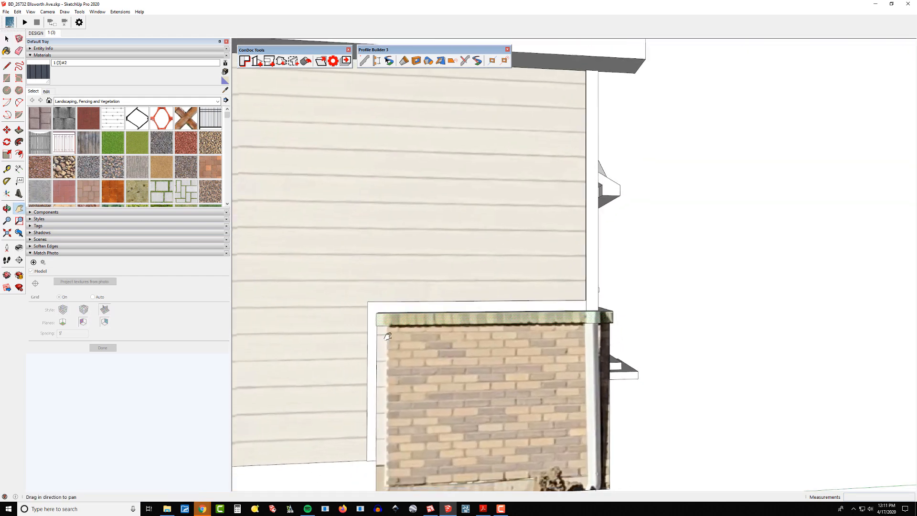
pyautogui.scroll(5, 408, 320)
pyautogui.keyDown('shift'); pyautogui.moveTo(407, 320); pyautogui.dragTo(422, 298, button='middle'); pyautogui.keyUp('shift')
pyautogui.press('r')
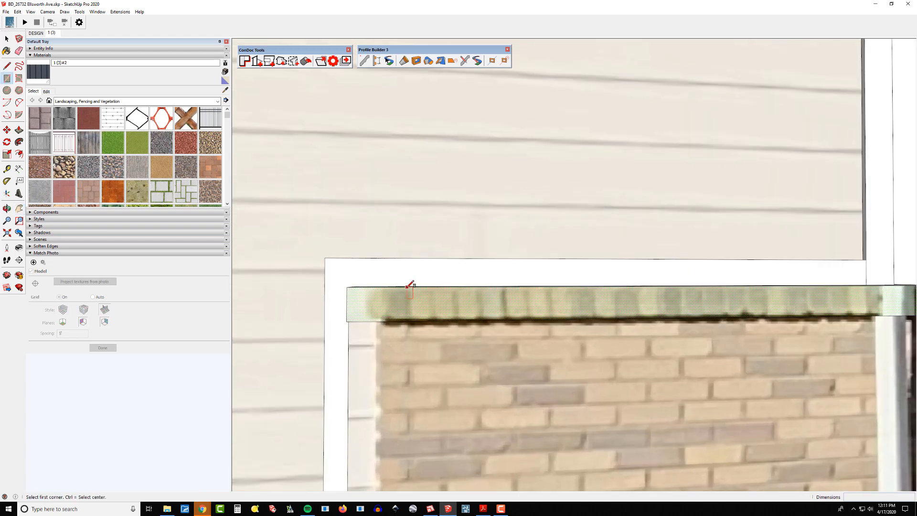
pyautogui.click(409, 287)
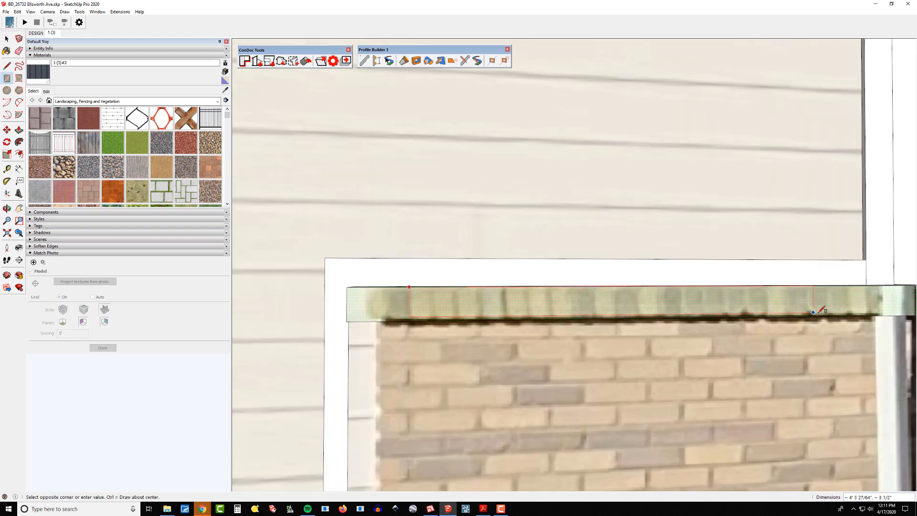
pyautogui.click(850, 315)
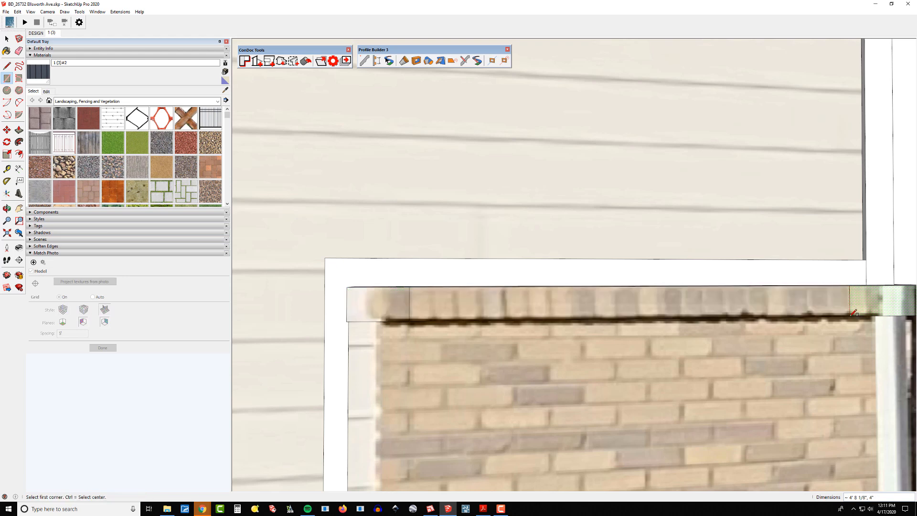
# Make the cap rectangle's texture unique and sample it with the Paint Bucket.
pyautogui.rightClick(615, 315)
pyautogui.click(658, 420)
pyautogui.scroll(-2, 517, 328)
pyautogui.press('b')
pyautogui.keyDown('alt'); pyautogui.click(467, 307); pyautogui.keyUp('alt')
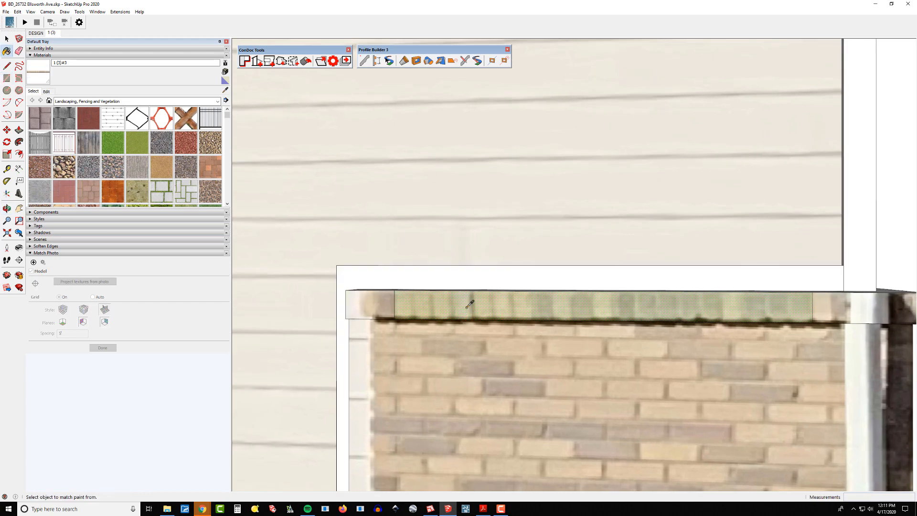
# Erase the edges of the cap rectangle.
pyautogui.press('e')
pyautogui.moveTo(405, 307); pyautogui.dragTo(383, 306)
pyautogui.scroll(-3, 395, 306)
pyautogui.moveTo(631, 308); pyautogui.dragTo(614, 309)
pyautogui.moveTo(621, 309)
pyautogui.mouseDown(button='middle')
pyautogui.moveTo(589, 312)
pyautogui.moveTo(631, 310)
pyautogui.moveTo(454, 319)
pyautogui.moveTo(423, 312)
pyautogui.mouseUp(button='middle')
# Paint the cleaned cap texture onto the wainscot cap faces beside the garage and porch.
pyautogui.scroll(2, 590, 310)
pyautogui.press('b')
pyautogui.scroll(-2, 590, 308)
pyautogui.scroll(2, 631, 309)
pyautogui.click(632, 310)
pyautogui.scroll(-3, 633, 313)
pyautogui.scroll(2, 698, 297)
pyautogui.scroll(1, 705, 296)
pyautogui.click(763, 291)
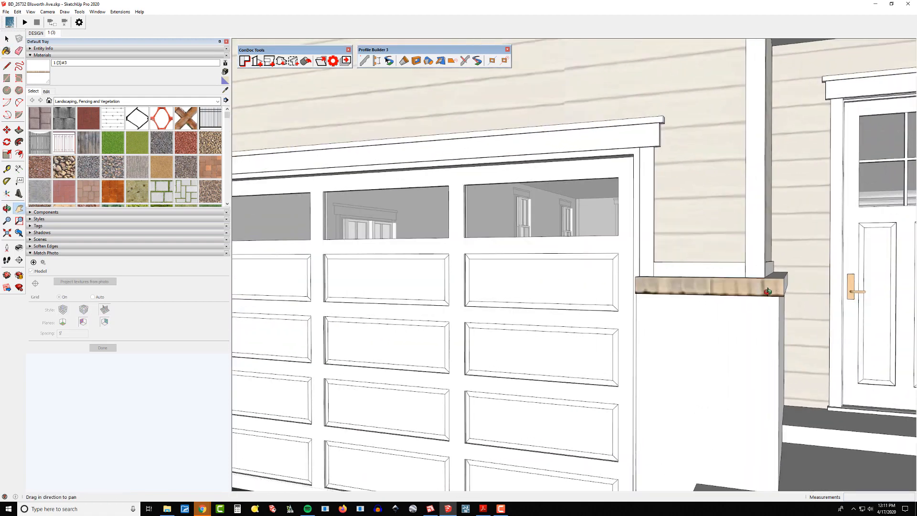
pyautogui.moveTo(768, 291)
pyautogui.mouseDown(button='middle')
pyautogui.moveTo(674, 298)
pyautogui.moveTo(708, 395)
pyautogui.moveTo(778, 377)
pyautogui.mouseUp(button='middle')
pyautogui.click(745, 301)
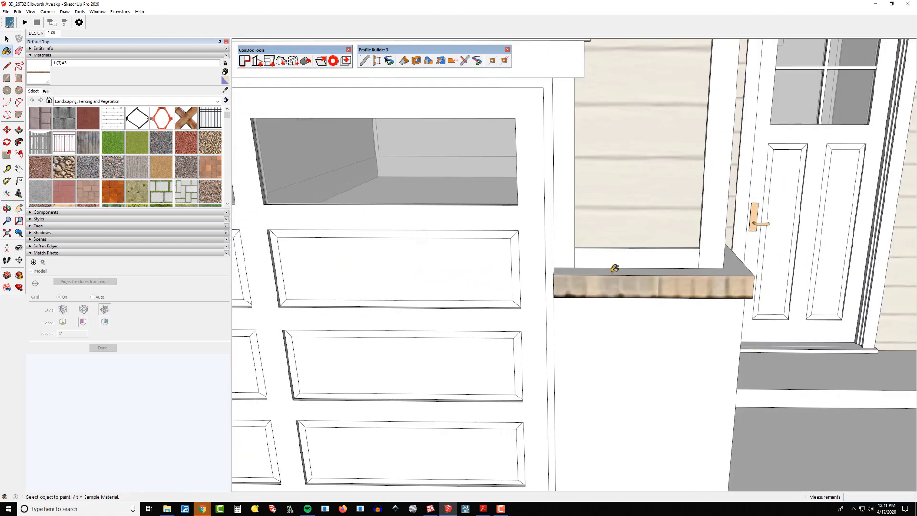
pyautogui.click(615, 272)
pyautogui.moveTo(617, 273)
pyautogui.mouseDown(button='middle')
pyautogui.moveTo(659, 294)
pyautogui.moveTo(726, 274)
pyautogui.moveTo(610, 329)
pyautogui.moveTo(674, 286)
pyautogui.mouseUp(button='middle')
pyautogui.click(663, 260)
# Paint the cap texture onto the remaining wainscot cap face.
pyautogui.scroll(-2, 708, 271)
pyautogui.scroll(-3, 726, 274)
pyautogui.scroll(3, 526, 306)
pyautogui.moveTo(526, 306)
pyautogui.mouseDown(button='middle')
pyautogui.moveTo(534, 296)
pyautogui.moveTo(537, 319)
pyautogui.mouseUp(button='middle')
pyautogui.moveTo(536, 320)
pyautogui.keyDown('shift'); pyautogui.mouseDown(button='middle')
pyautogui.moveTo(541, 332)
pyautogui.moveTo(535, 292)
pyautogui.moveTo(767, 280)
pyautogui.mouseUp(button='middle'); pyautogui.keyUp('shift')
pyautogui.click(540, 333)
pyautogui.scroll(-3, 541, 333)
pyautogui.scroll(2, 676, 287)
pyautogui.moveTo(676, 286); pyautogui.dragTo(699, 268, button='middle')
pyautogui.keyDown('shift'); pyautogui.moveTo(631, 280); pyautogui.dragTo(609, 275, button='middle'); pyautogui.keyUp('shift')
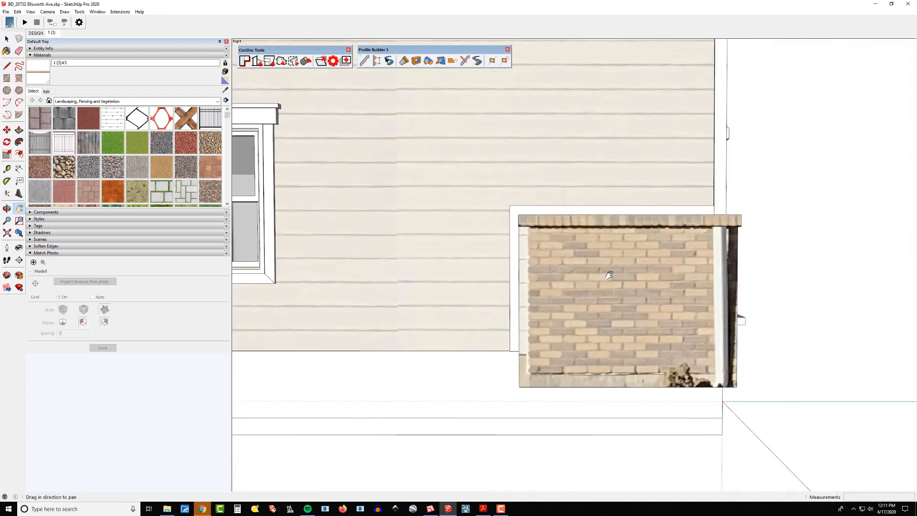
# Draw a rectangle about 3'2" by 2'9" on the brick wainscot face.
pyautogui.scroll(3, 609, 272)
pyautogui.scroll(2, 605, 274)
pyautogui.press('r')
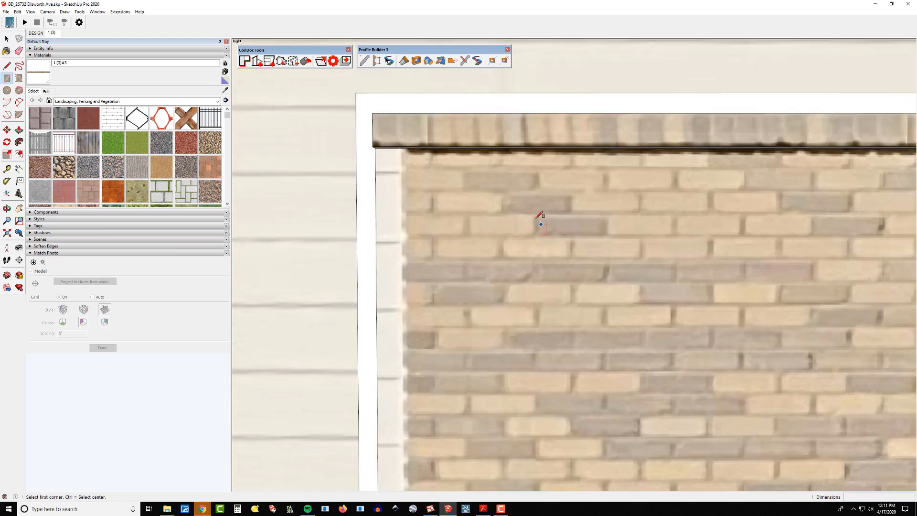
pyautogui.click(536, 214)
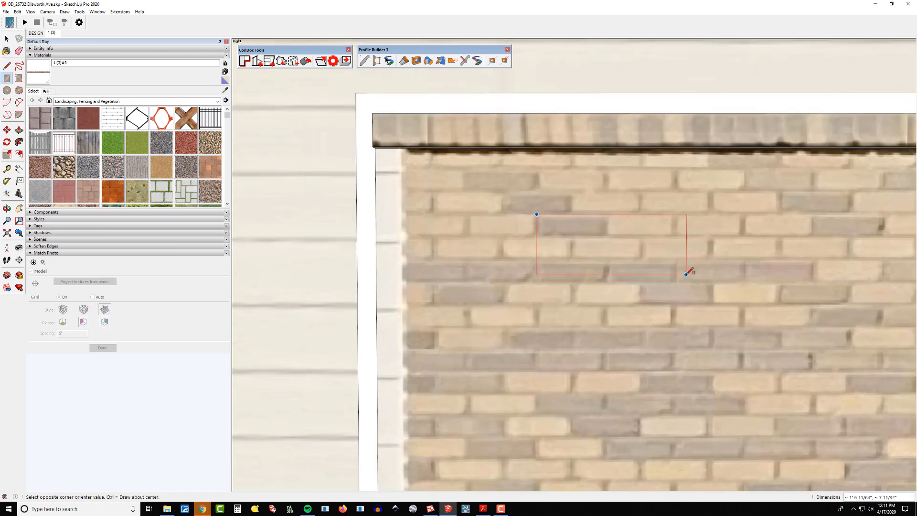
pyautogui.scroll(-4, 686, 274)
pyautogui.scroll(1, 764, 363)
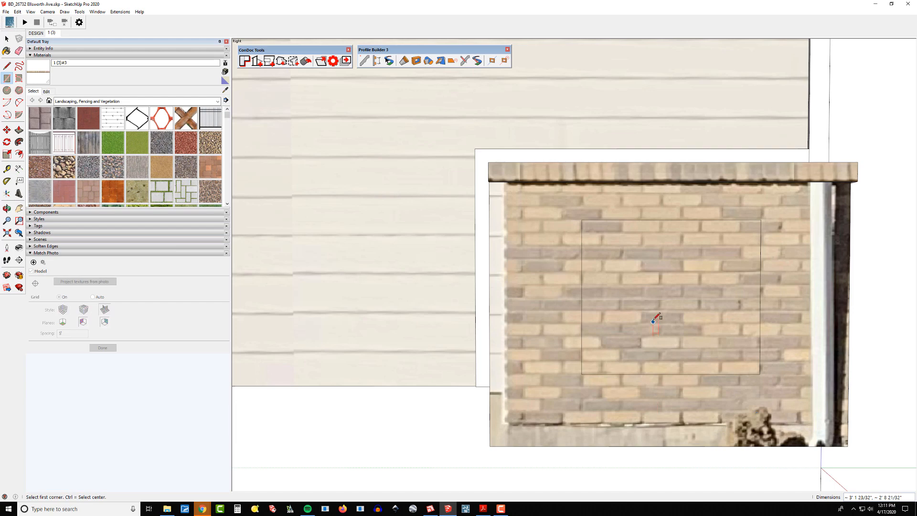
# Make the brick rectangle's texture unique.
pyautogui.rightClick(657, 299)
pyautogui.click(709, 404)
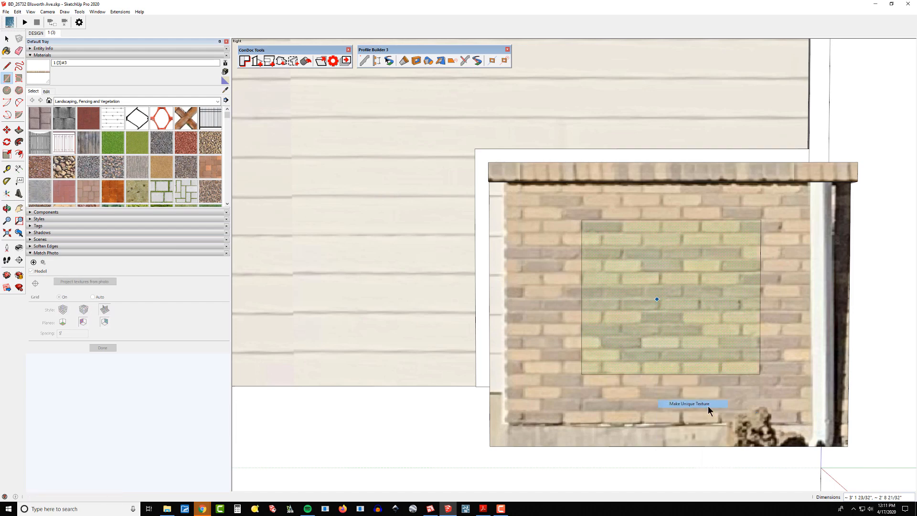
pyautogui.scroll(-1, 597, 340)
pyautogui.press('b')
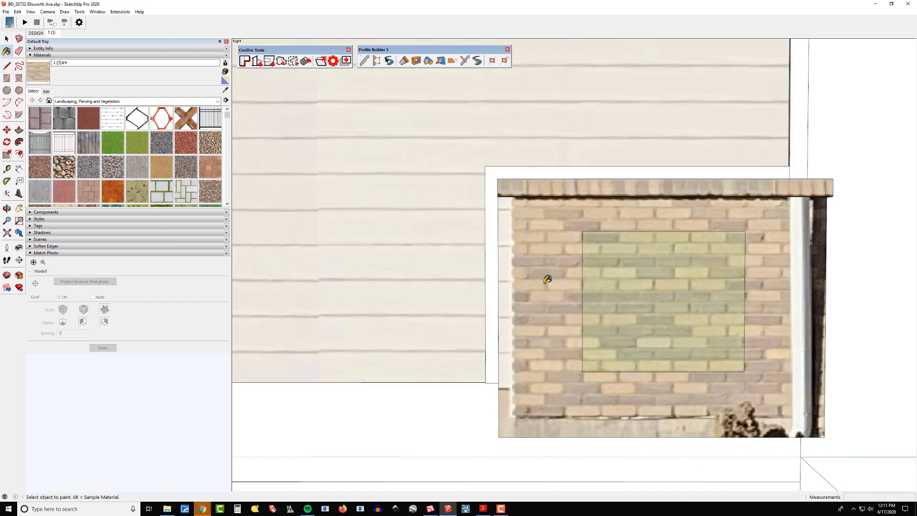
# Erase the edges of the brick rectangle.
pyautogui.scroll(-2, 548, 280)
pyautogui.moveTo(651, 295); pyautogui.dragTo(643, 247, button='middle')
pyautogui.press('e')
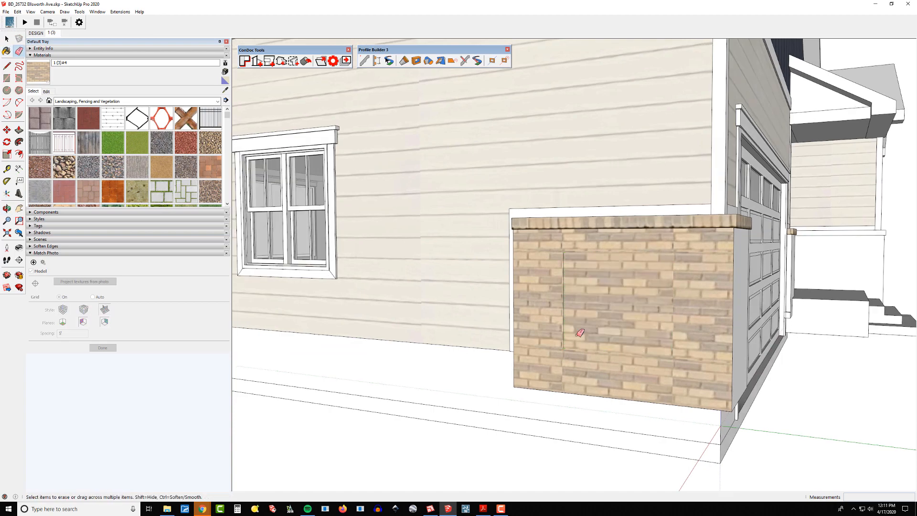
pyautogui.click(564, 336)
pyautogui.scroll(-3, 573, 333)
pyautogui.moveTo(662, 330); pyautogui.dragTo(589, 335, button='middle')
# Paint the cleaned brick texture onto the wainscot faces beside the garage door.
pyautogui.press('b')
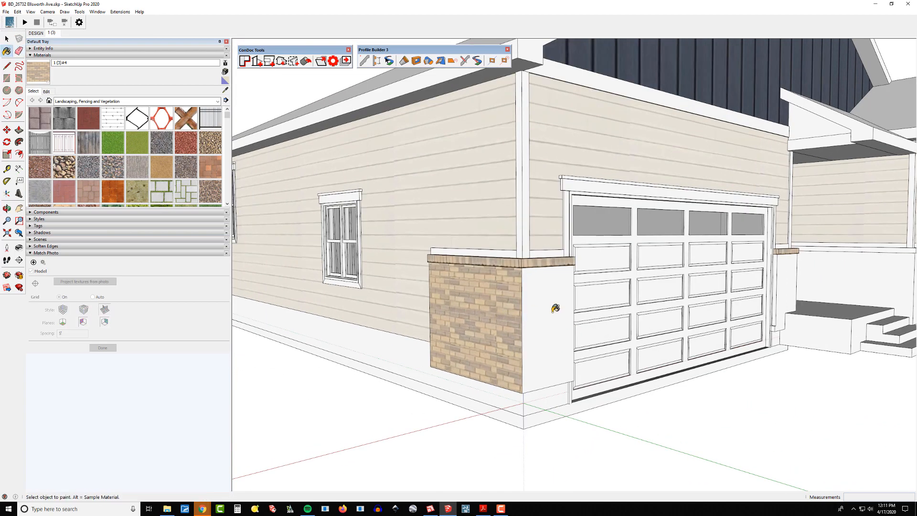
pyautogui.click(550, 302)
pyautogui.moveTo(640, 315)
pyautogui.mouseDown(button='middle')
pyautogui.moveTo(459, 324)
pyautogui.moveTo(406, 311)
pyautogui.mouseUp(button='middle')
pyautogui.scroll(2, 406, 311)
pyautogui.keyDown('shift'); pyautogui.moveTo(373, 296); pyautogui.dragTo(327, 285, button='middle'); pyautogui.keyUp('shift')
pyautogui.scroll(3, 330, 277)
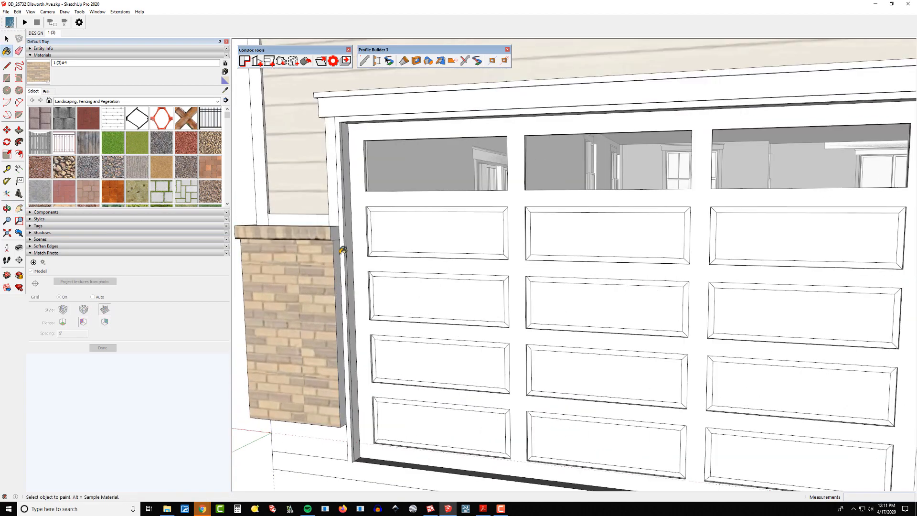
pyautogui.click(340, 248)
# Paint the cap and brick textures onto the faces of the brick piers on both sides of the garage door.
pyautogui.keyDown('alt'); pyautogui.click(334, 231); pyautogui.keyUp('alt')
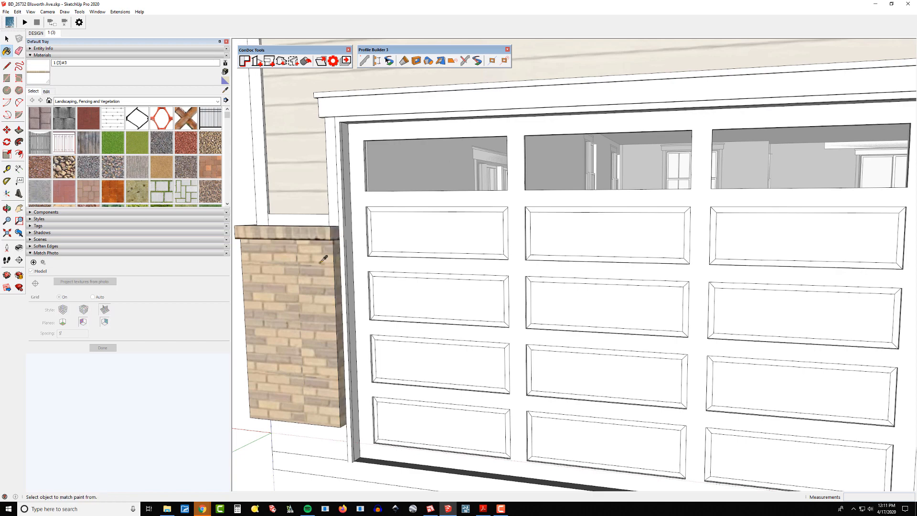
pyautogui.keyDown('alt'); pyautogui.click(302, 300); pyautogui.keyUp('alt')
pyautogui.scroll(-5, 302, 303)
pyautogui.keyDown('shift'); pyautogui.moveTo(599, 318); pyautogui.dragTo(618, 320, button='middle'); pyautogui.keyUp('shift')
pyautogui.scroll(4, 642, 300)
pyautogui.click(643, 300)
pyautogui.scroll(2, 669, 306)
pyautogui.moveTo(692, 305)
pyautogui.mouseDown(button='middle')
pyautogui.moveTo(633, 307)
pyautogui.moveTo(807, 291)
pyautogui.mouseUp(button='middle')
pyautogui.click(661, 302)
pyautogui.click(675, 256)
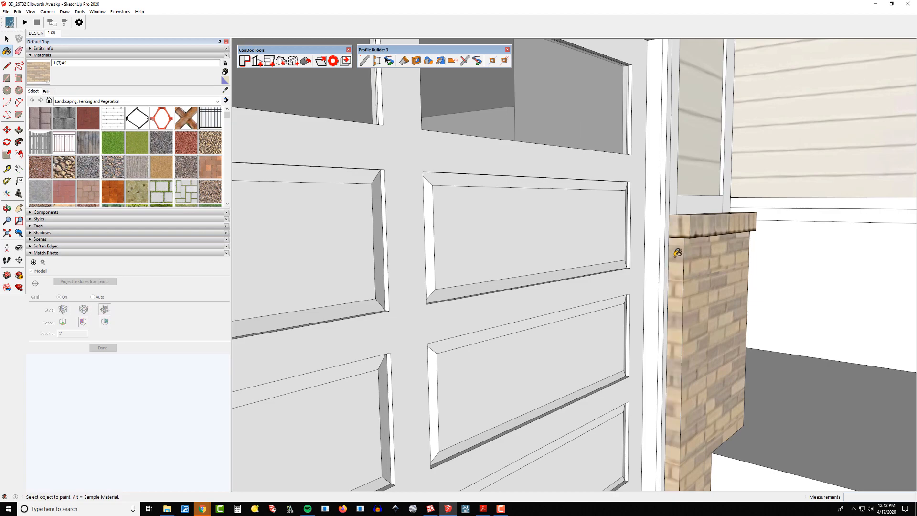
# Sample the cap texture and paint it onto the top trim of the side wall's brick wainscot.
pyautogui.scroll(-6, 678, 253)
pyautogui.scroll(-5, 763, 270)
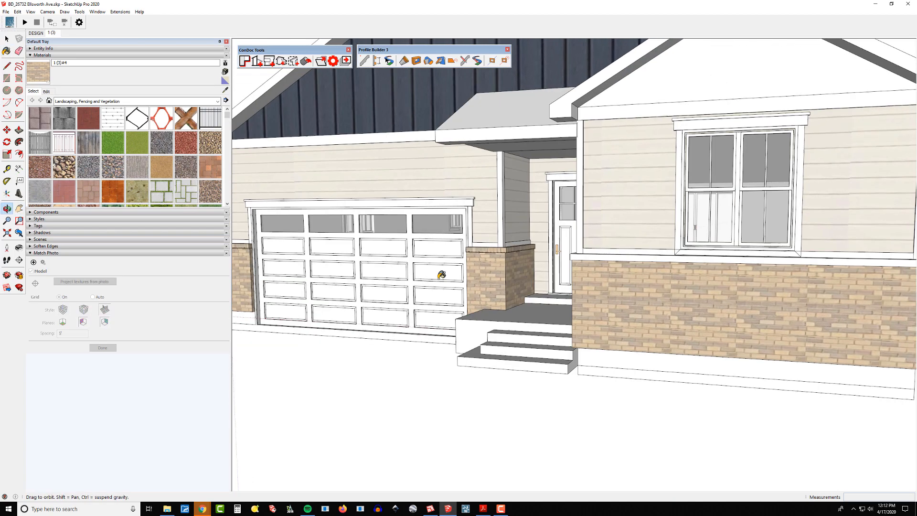
pyautogui.moveTo(763, 270); pyautogui.dragTo(688, 287, button='middle')
pyautogui.scroll(4, 687, 288)
pyautogui.moveTo(655, 322); pyautogui.dragTo(776, 324, button='middle')
pyautogui.scroll(-2, 775, 323)
pyautogui.moveTo(575, 307); pyautogui.dragTo(694, 311, button='middle')
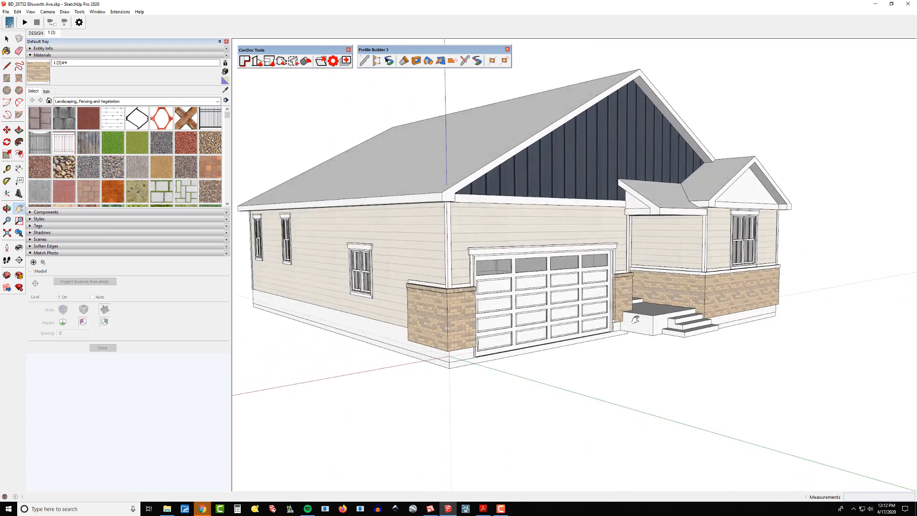
pyautogui.scroll(10, 602, 306)
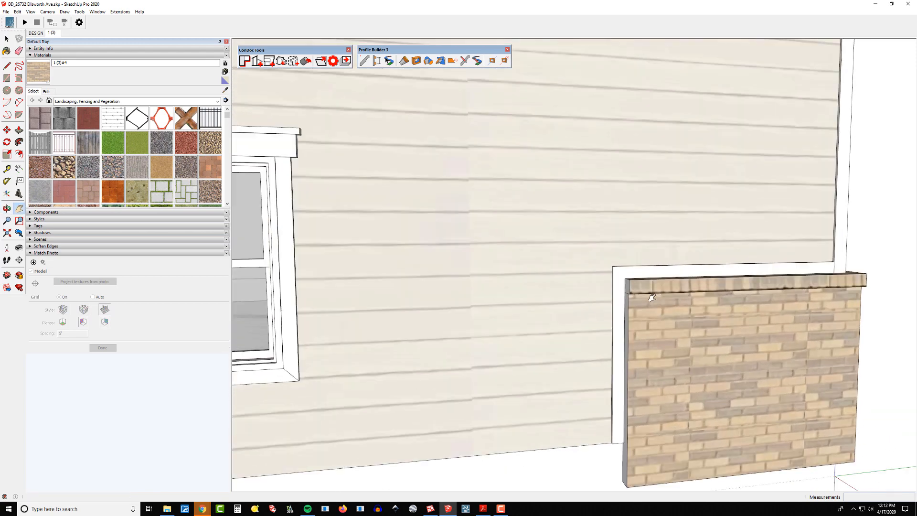
pyautogui.scroll(2, 713, 300)
pyautogui.press('b')
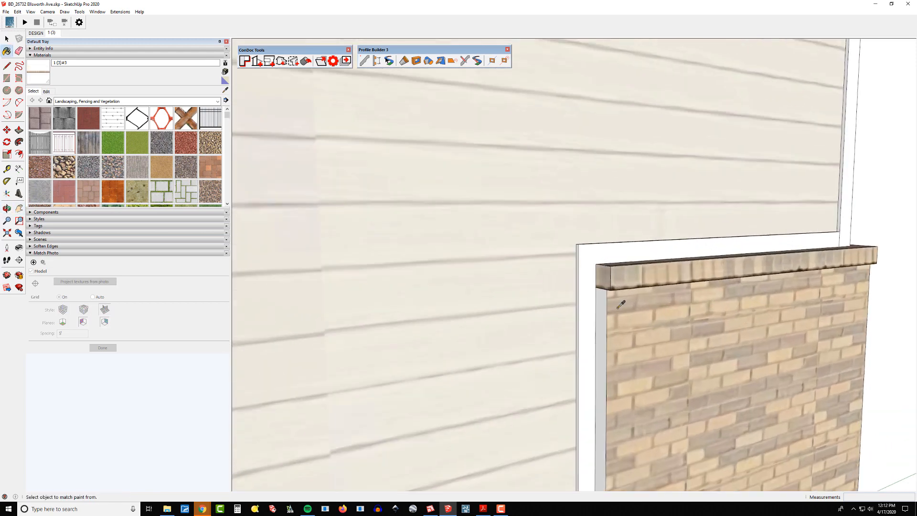
pyautogui.keyDown('alt'); pyautogui.click(617, 308); pyautogui.keyUp('alt')
pyautogui.click(603, 298)
# Paint the cap texture onto the cap faces of the brick pier between the garage door and the porch.
pyautogui.scroll(-3, 563, 308)
pyautogui.keyDown('shift'); pyautogui.moveTo(521, 319); pyautogui.dragTo(232, 315, button='middle'); pyautogui.keyUp('shift')
pyautogui.scroll(-4, 356, 331)
pyautogui.keyDown('shift'); pyautogui.moveTo(392, 281); pyautogui.dragTo(244, 274, button='middle'); pyautogui.keyUp('shift')
pyautogui.scroll(3, 549, 239)
pyautogui.keyDown('shift'); pyautogui.moveTo(549, 239); pyautogui.dragTo(574, 228, button='middle'); pyautogui.keyUp('shift')
pyautogui.scroll(3, 576, 238)
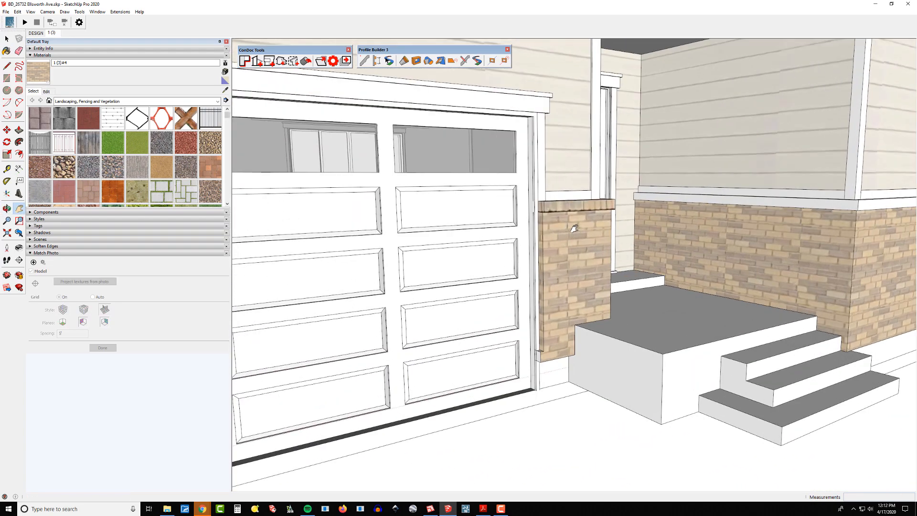
pyautogui.scroll(5, 527, 368)
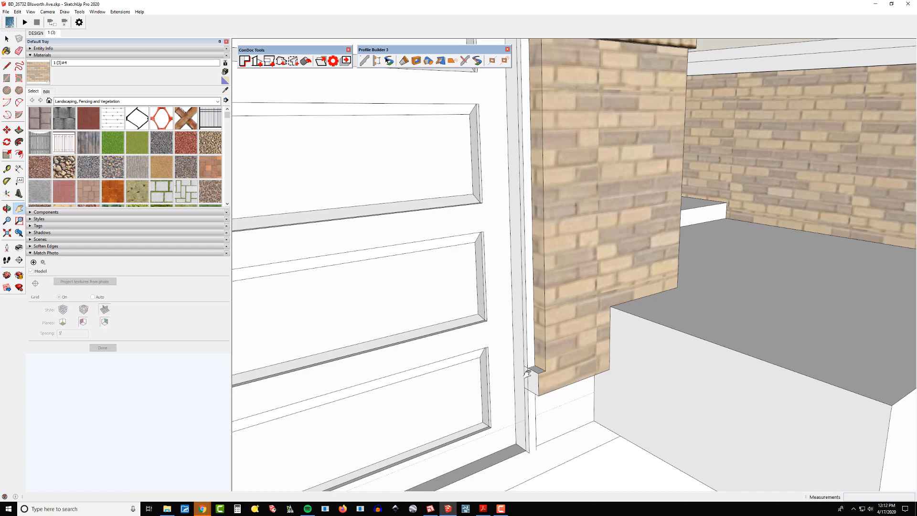
pyautogui.scroll(2, 527, 373)
pyautogui.press('e')
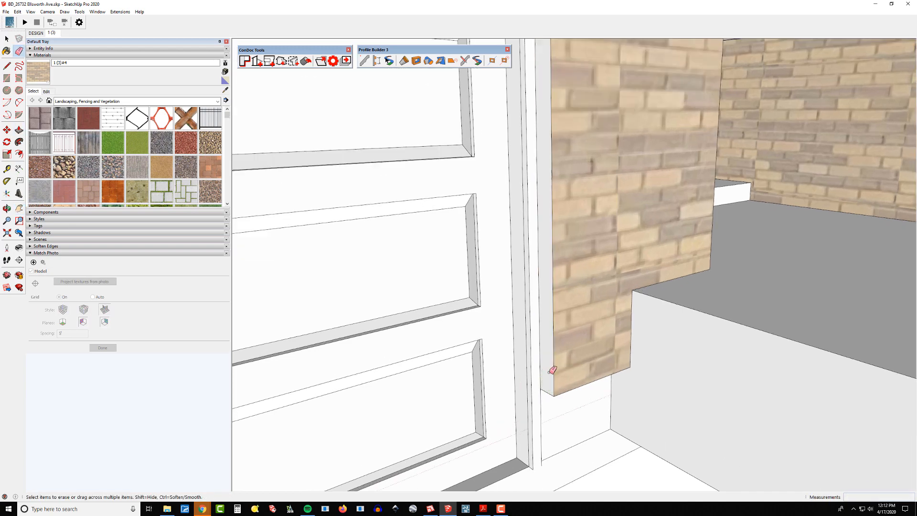
pyautogui.scroll(-2, 552, 370)
pyautogui.press('b')
pyautogui.click(549, 348)
pyautogui.scroll(-4, 554, 358)
pyautogui.moveTo(573, 366)
pyautogui.keyDown('shift'); pyautogui.mouseDown(button='middle')
pyautogui.moveTo(589, 380)
pyautogui.moveTo(517, 253)
pyautogui.mouseUp(button='middle'); pyautogui.keyUp('shift')
pyautogui.keyDown('alt'); pyautogui.click(531, 242); pyautogui.keyUp('alt')
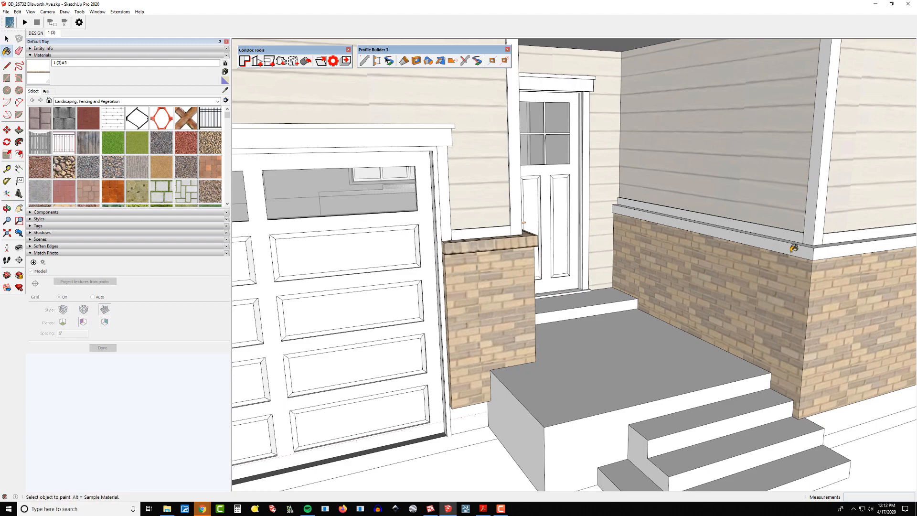
# Paint the cap texture onto the porch wainscot's top trim and its exposed end face.
pyautogui.click(792, 251)
pyautogui.click(830, 252)
pyautogui.keyDown('shift'); pyautogui.moveTo(853, 297); pyautogui.dragTo(745, 330, button='middle'); pyautogui.keyUp('shift')
pyautogui.moveTo(745, 330)
pyautogui.mouseDown(button='middle')
pyautogui.moveTo(682, 350)
pyautogui.moveTo(535, 329)
pyautogui.mouseUp(button='middle')
pyautogui.keyDown('shift'); pyautogui.moveTo(535, 329); pyautogui.dragTo(397, 314, button='middle'); pyautogui.keyUp('shift')
pyautogui.scroll(-3, 687, 333)
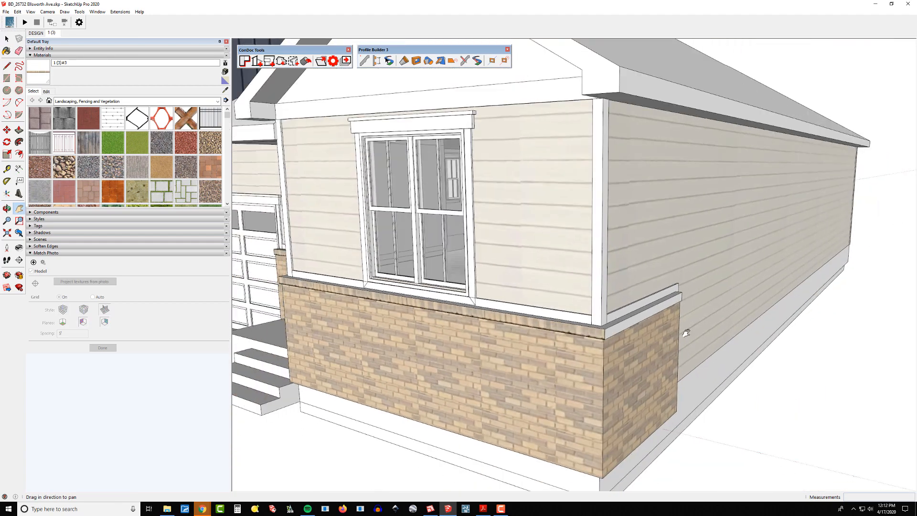
pyautogui.scroll(4, 659, 302)
pyautogui.moveTo(654, 297); pyautogui.dragTo(348, 303, button='middle')
pyautogui.scroll(3, 403, 287)
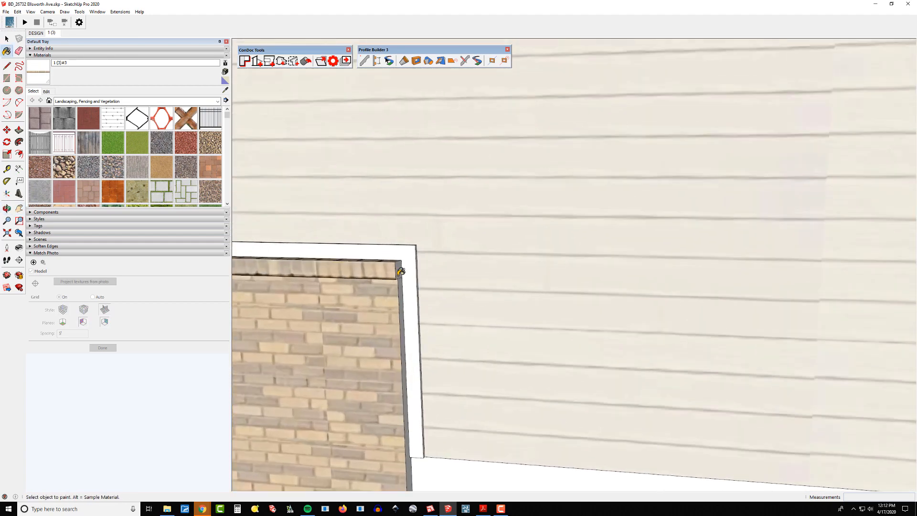
pyautogui.scroll(2, 401, 288)
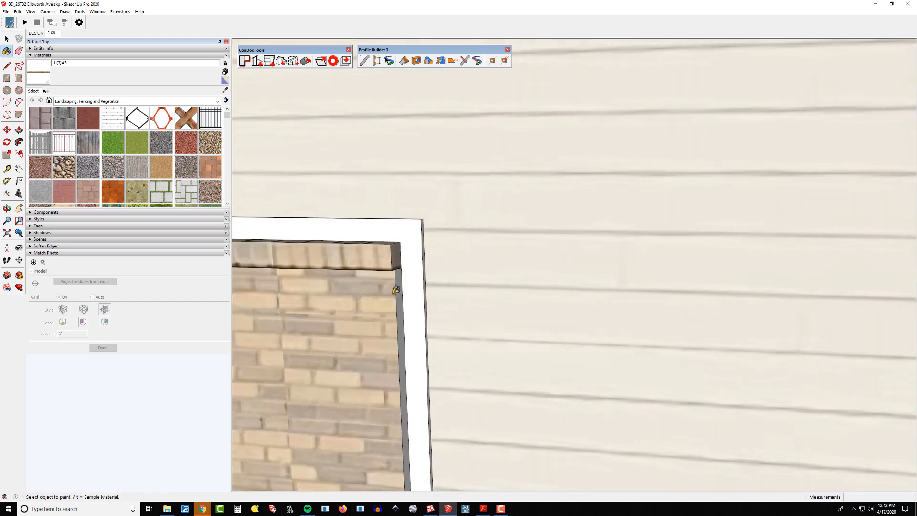
pyautogui.keyDown('alt'); pyautogui.click(401, 287); pyautogui.keyUp('alt')
# Orbit around the house to review the textured brick, cap and siding on all walls.
pyautogui.scroll(-1, 426, 292)
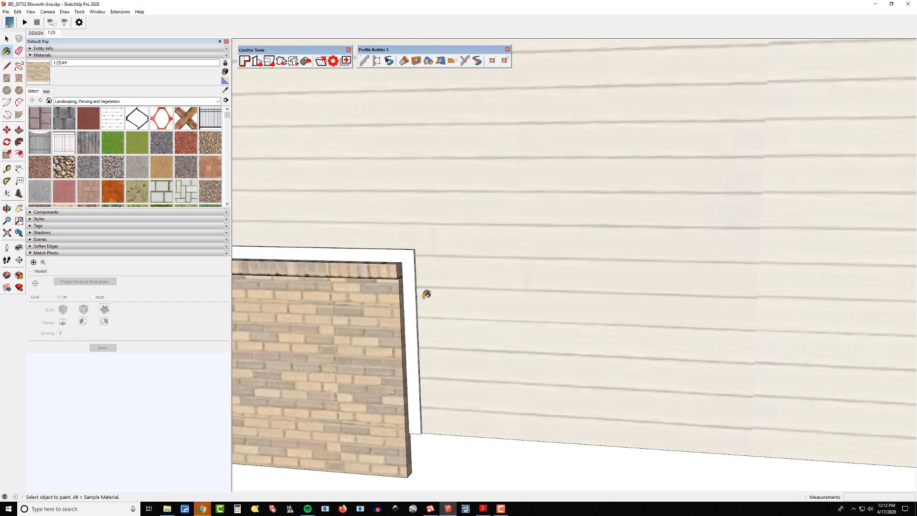
pyautogui.scroll(-2, 460, 305)
pyautogui.moveTo(423, 293); pyautogui.dragTo(338, 252, button='middle')
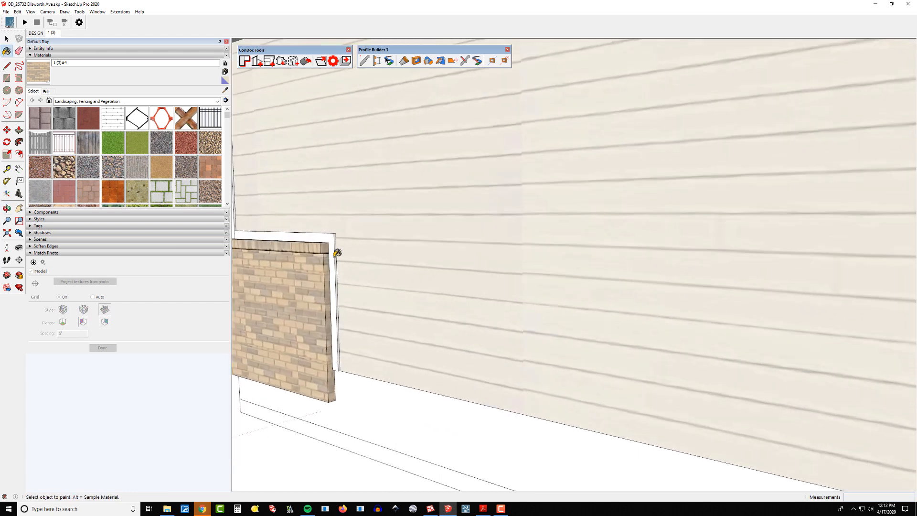
pyautogui.scroll(3, 336, 251)
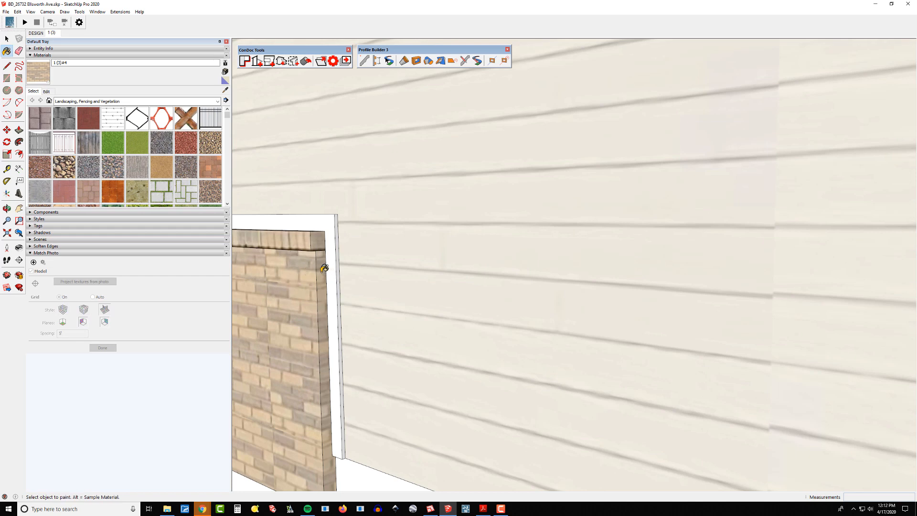
pyautogui.scroll(-5, 475, 304)
pyautogui.moveTo(477, 301); pyautogui.dragTo(598, 303, button='middle')
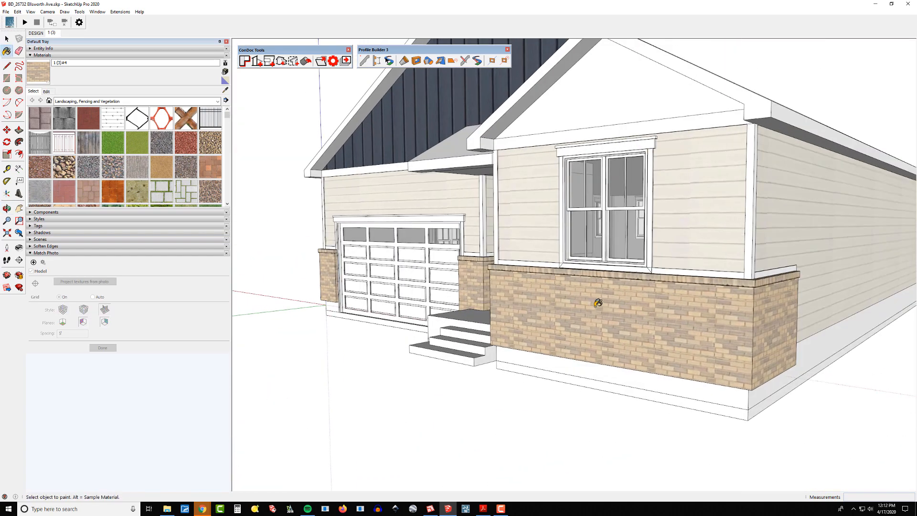
pyautogui.scroll(-3, 598, 303)
pyautogui.keyDown('shift'); pyautogui.moveTo(542, 306); pyautogui.dragTo(493, 307, button='middle'); pyautogui.keyUp('shift')
pyautogui.moveTo(494, 307); pyautogui.dragTo(850, 306, button='middle')
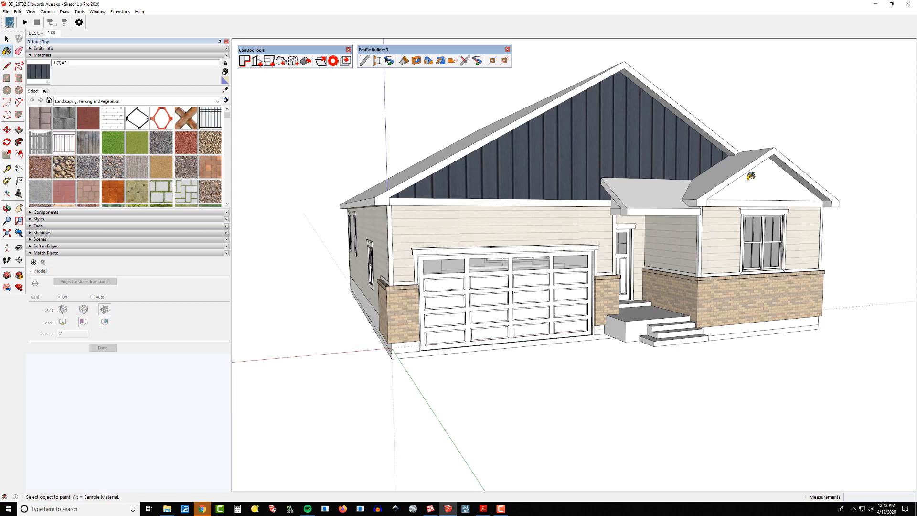
pyautogui.moveTo(751, 176); pyautogui.dragTo(860, 179, button='middle')
pyautogui.scroll(-3, 860, 179)
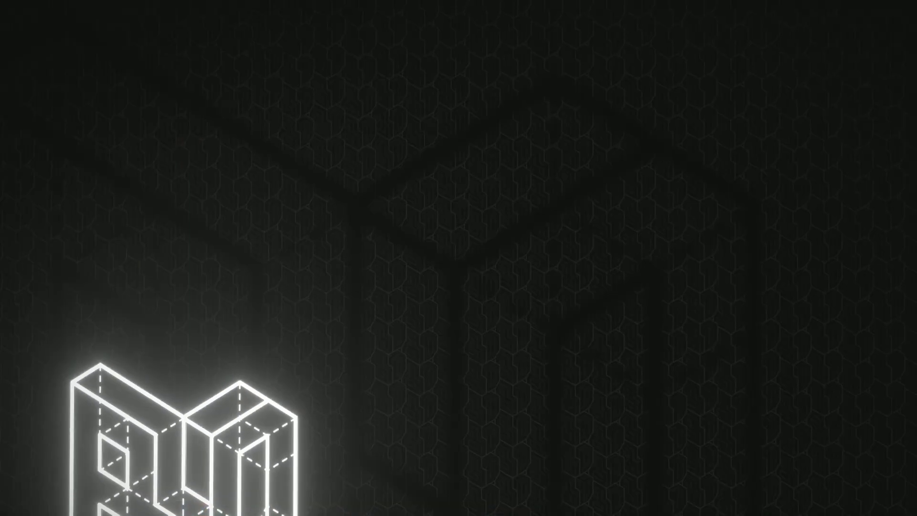